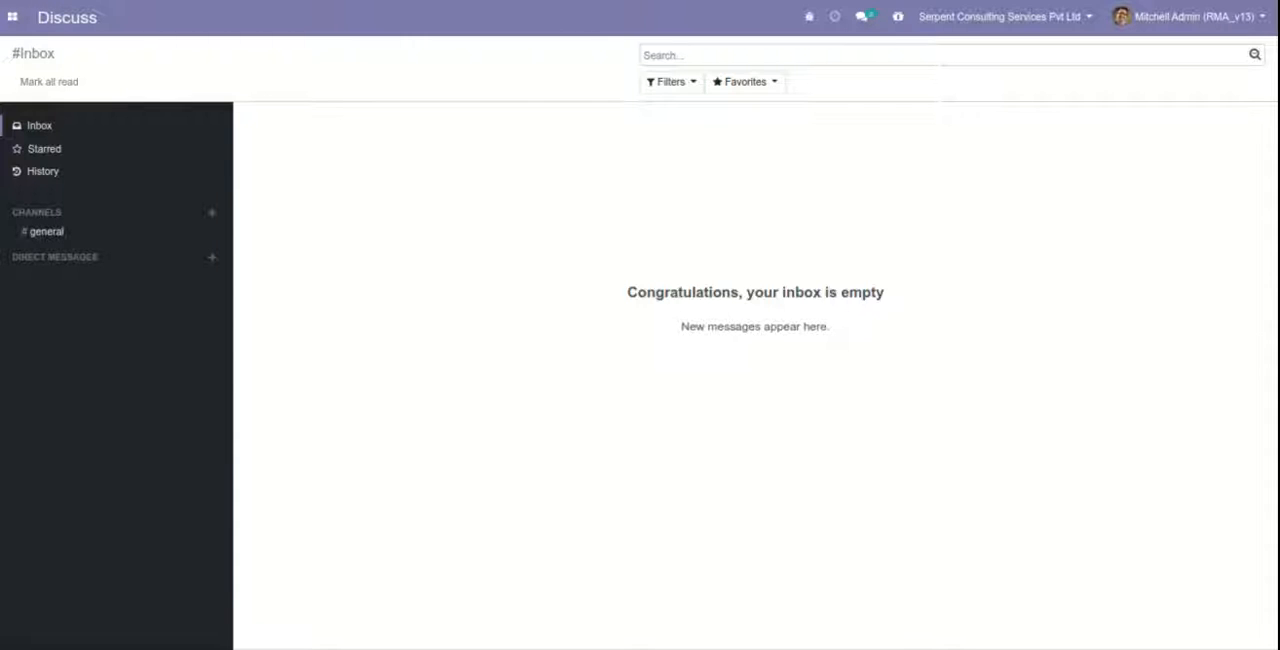
Open the Serpent Consulting Services Pvt Ltd company record and review its customer and supplier picking locations in edit mode.
{"action": "left_click", "coordinate": [12, 17]}
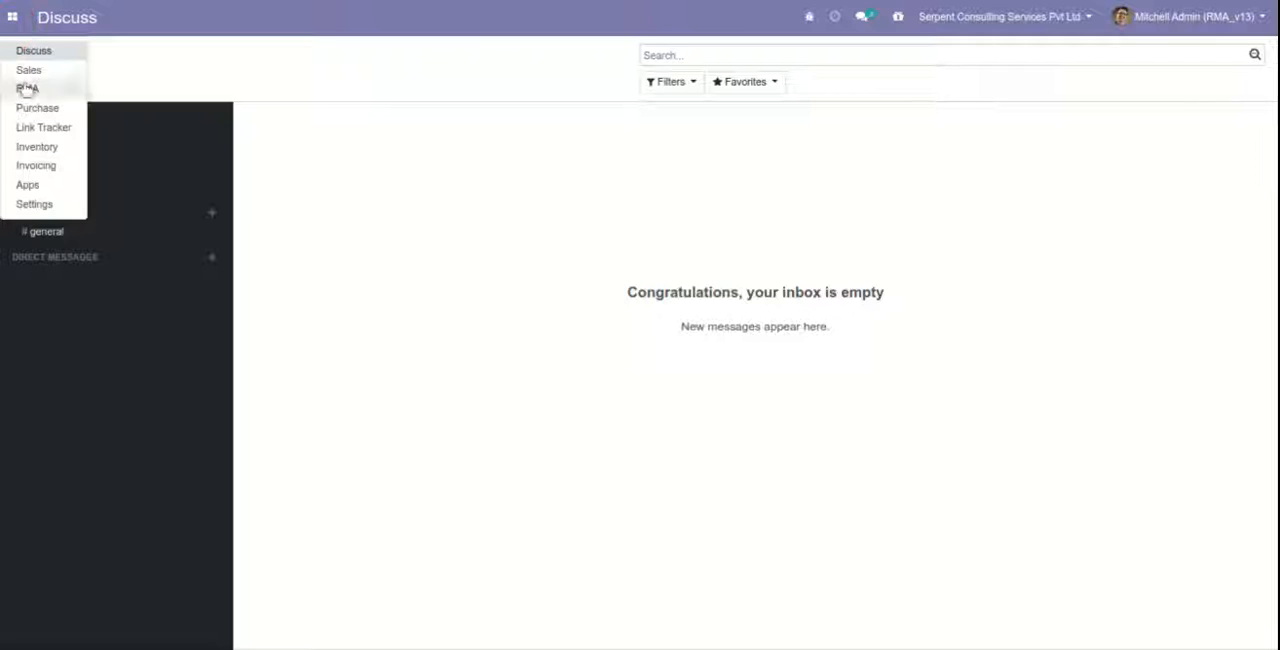
{"action": "left_click", "coordinate": [48, 207]}
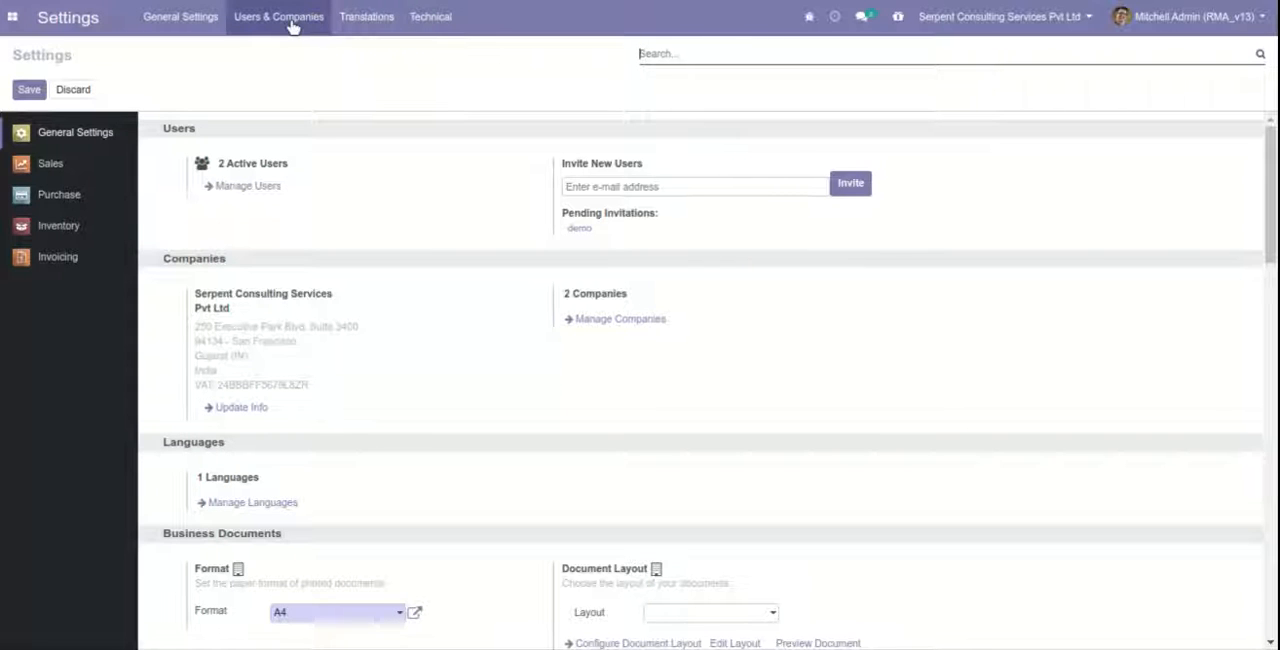
{"action": "left_click", "coordinate": [292, 24]}
{"action": "left_click", "coordinate": [294, 89]}
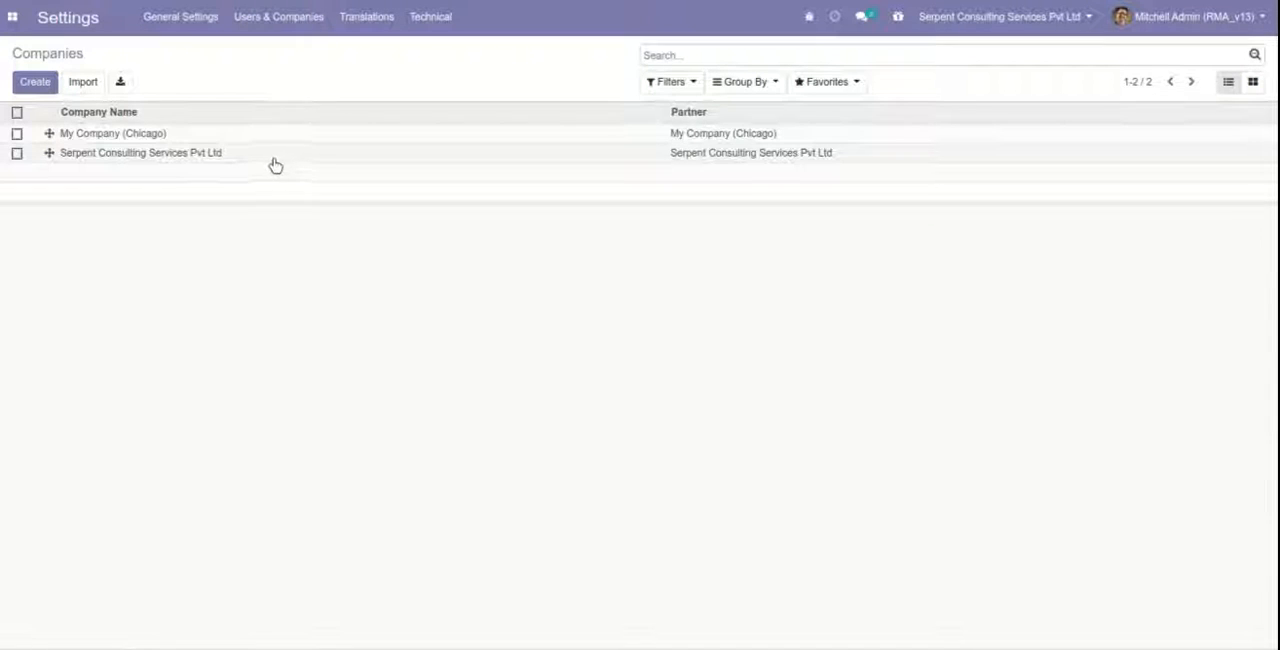
{"action": "left_click", "coordinate": [272, 155]}
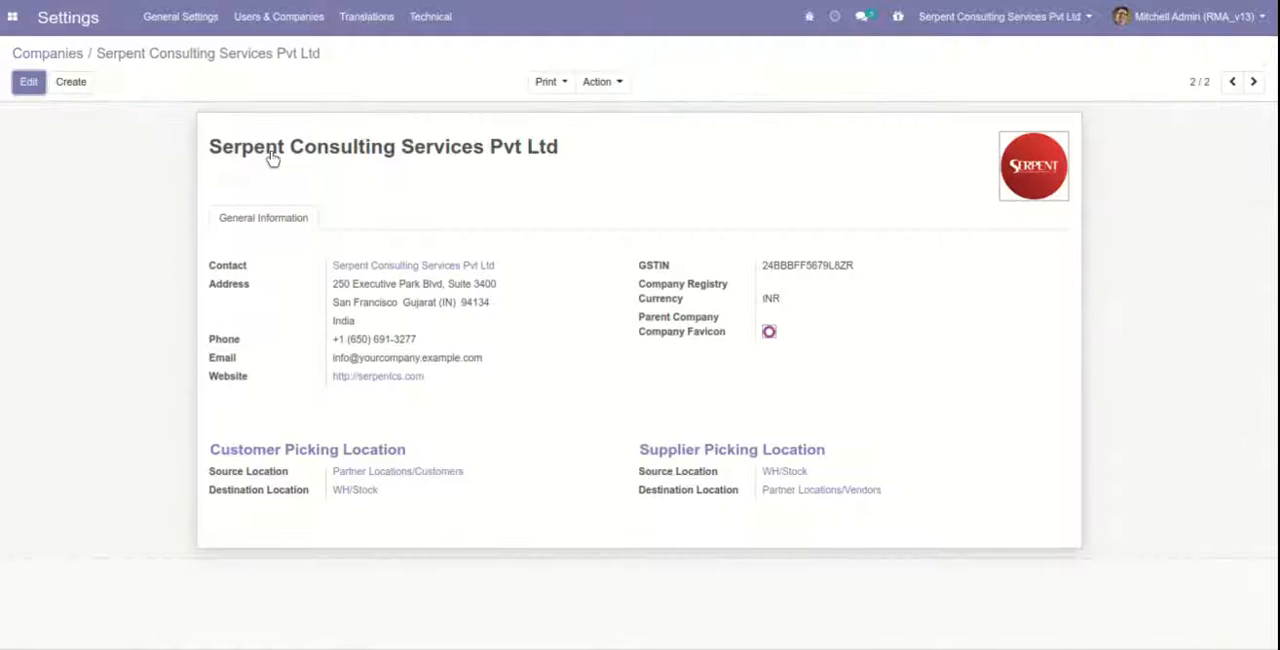
{"action": "left_click", "coordinate": [28, 83]}
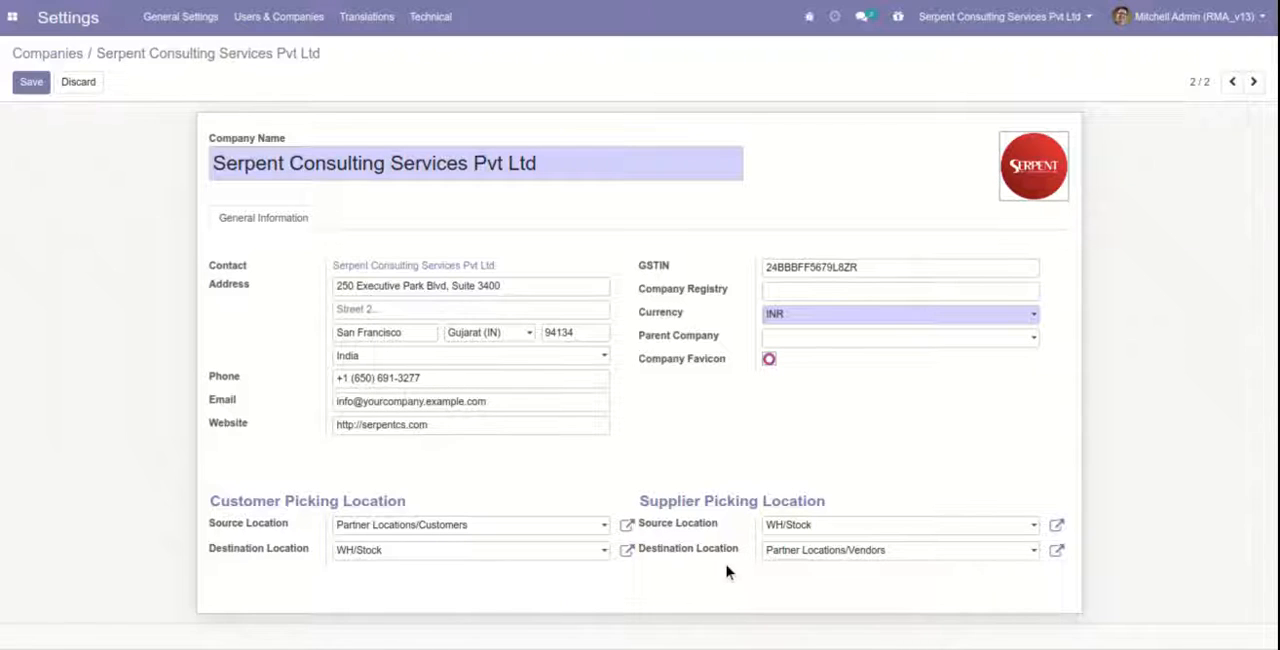
{"action": "left_click", "coordinate": [31, 81]}
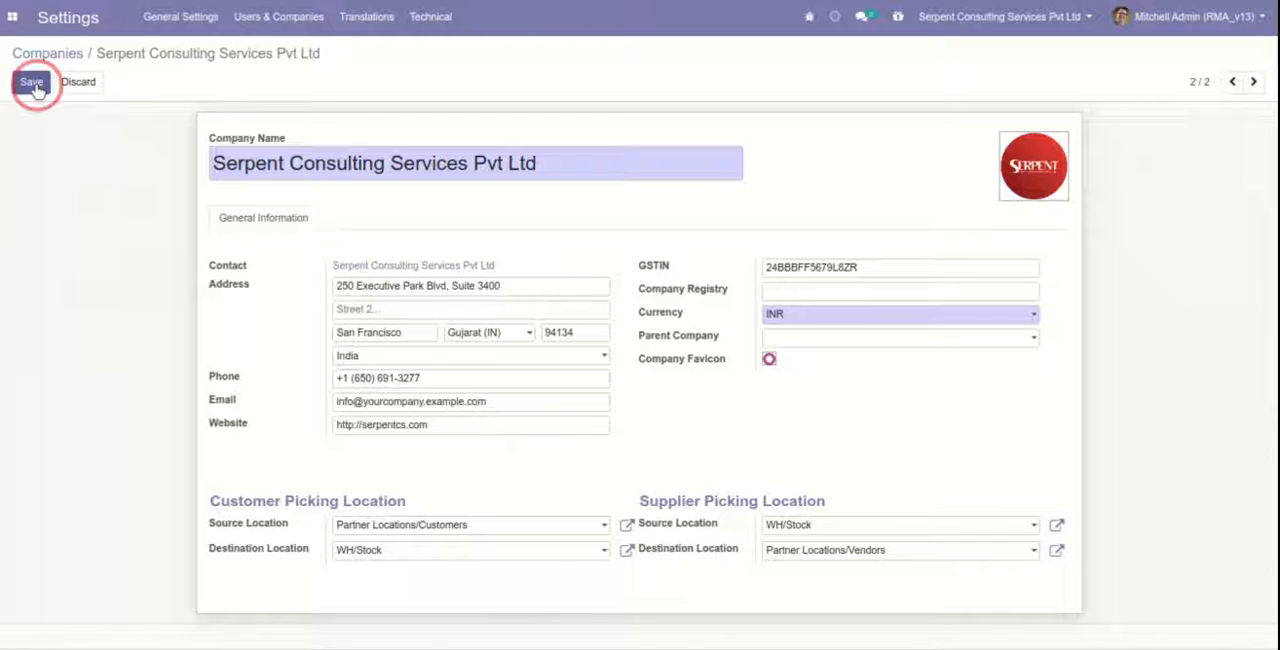
Switch to Sales, create a new quotation, and choose the customer by searching for the first letters of the name.
{"action": "left_click", "coordinate": [13, 18]}
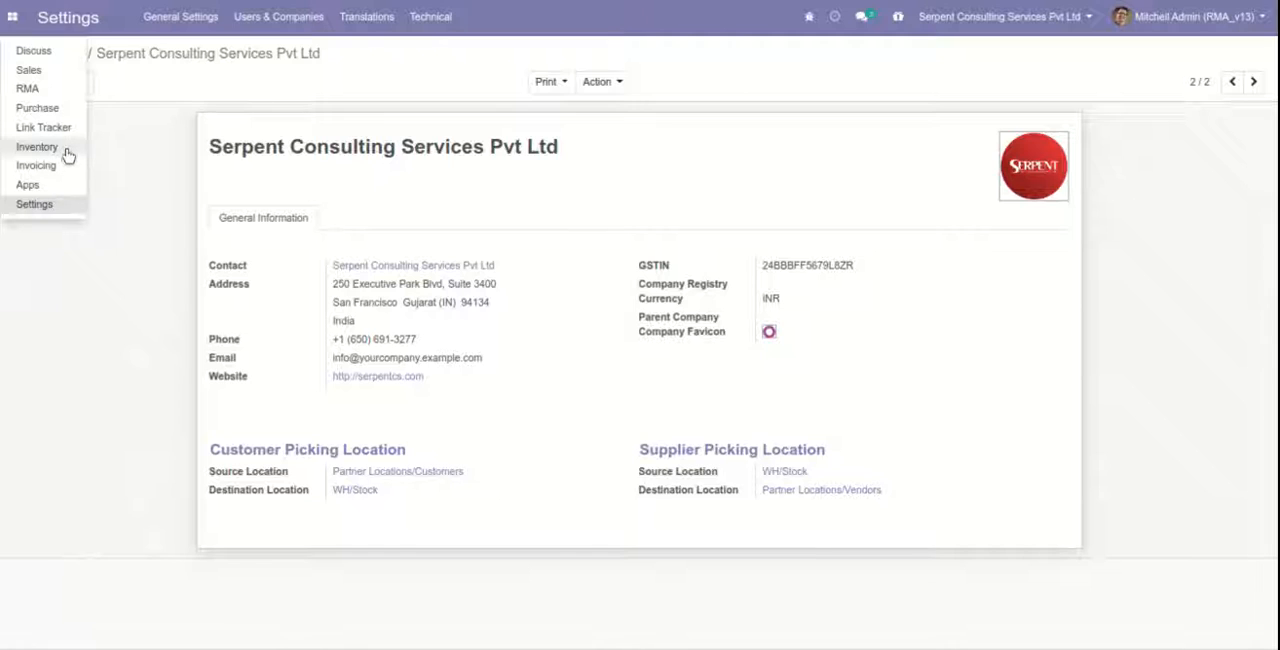
{"action": "left_click", "coordinate": [31, 86]}
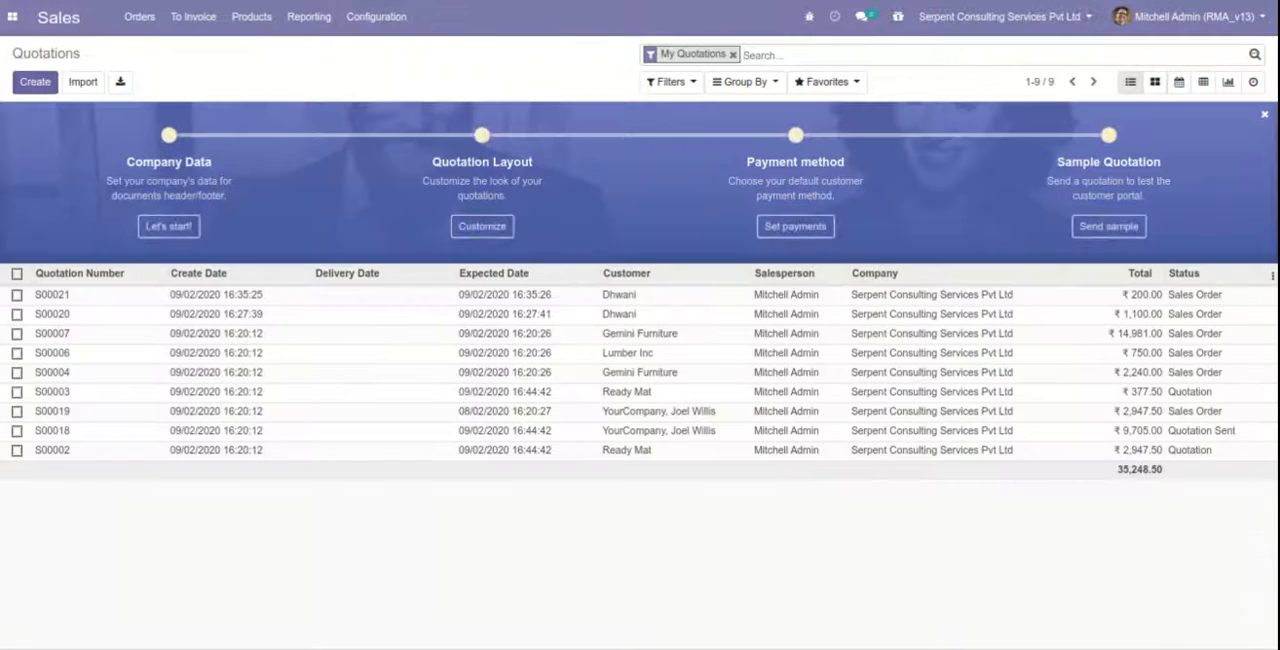
{"action": "left_click", "coordinate": [34, 81]}
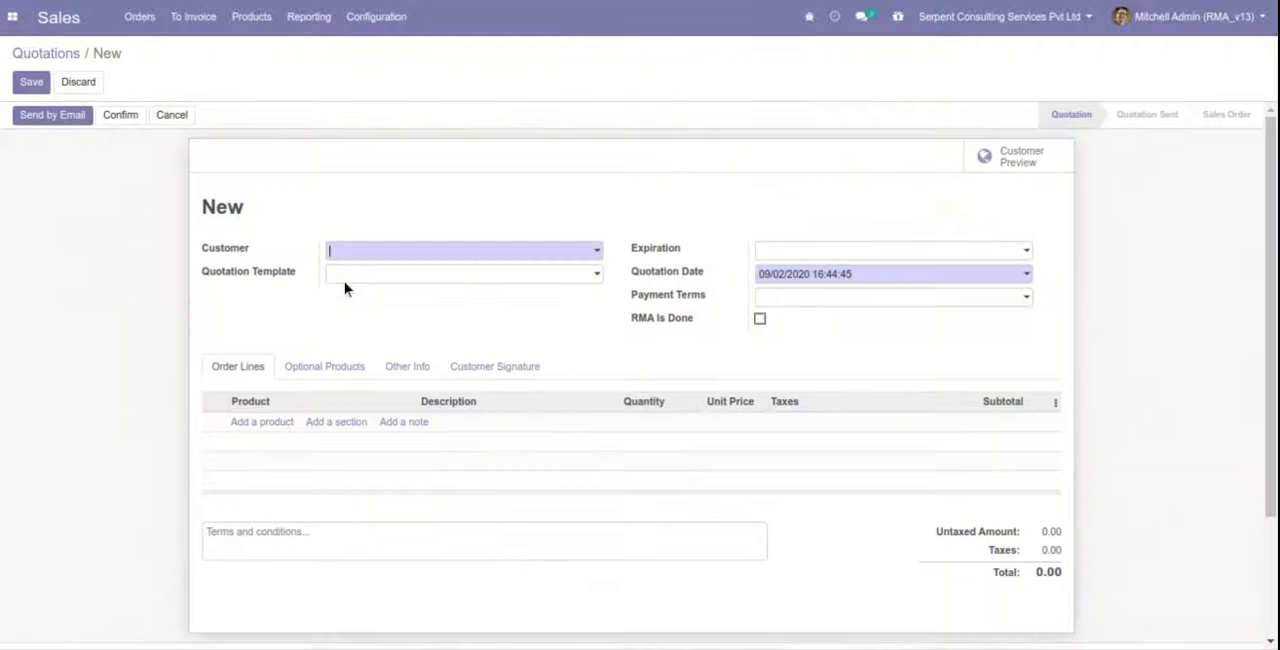
{"action": "type", "text": "d"}
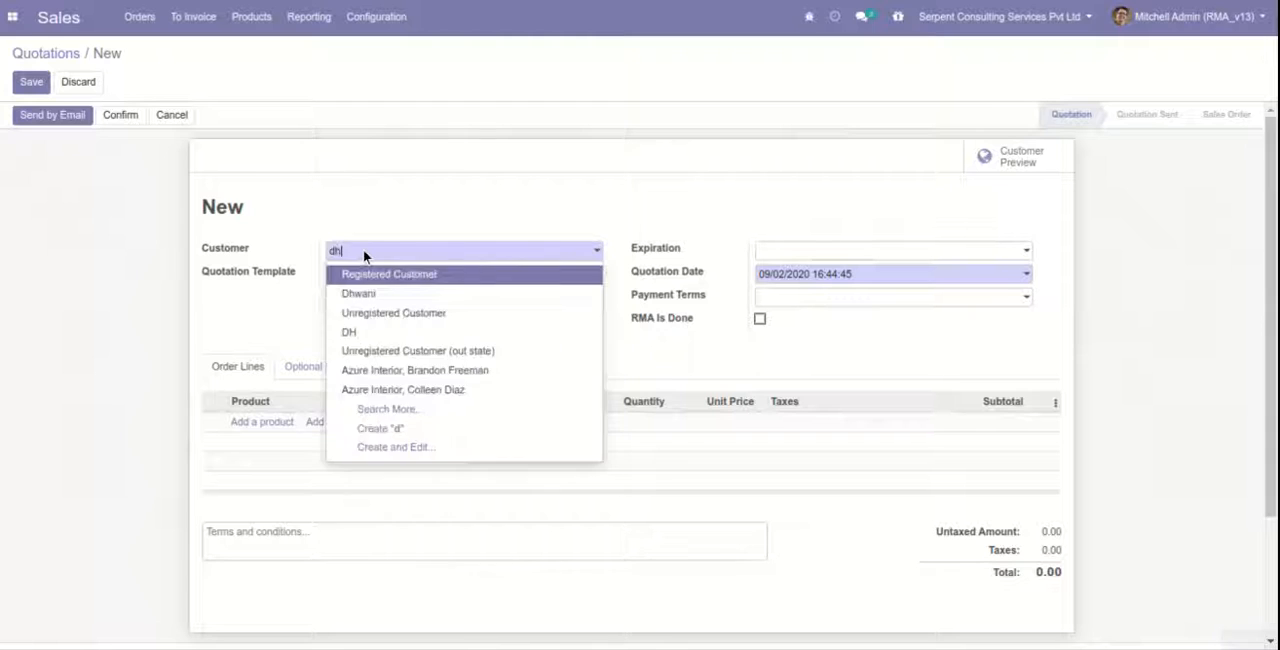
{"action": "type", "text": "h"}
{"action": "left_click", "coordinate": [365, 276]}
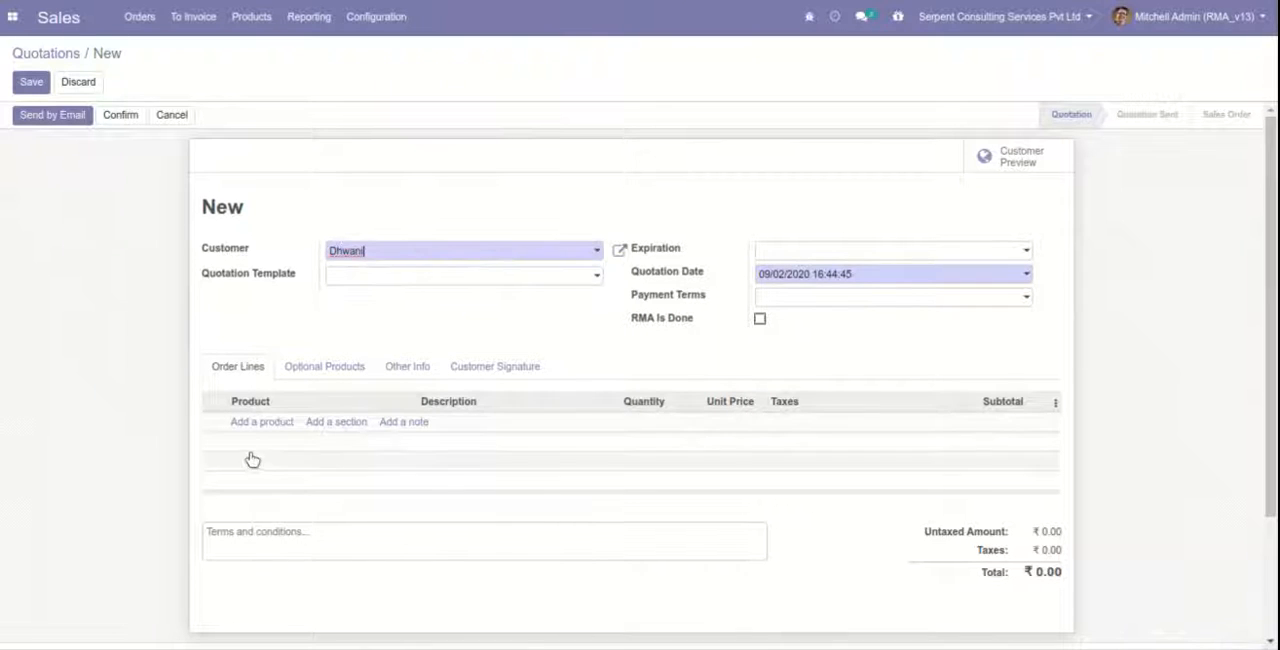
Add [E-COM08] Storage Box to the order lines with quantity 5 and unit price 100, and save and confirm the quotation.
{"action": "left_click", "coordinate": [256, 423]}
{"action": "type", "text": "sto"}
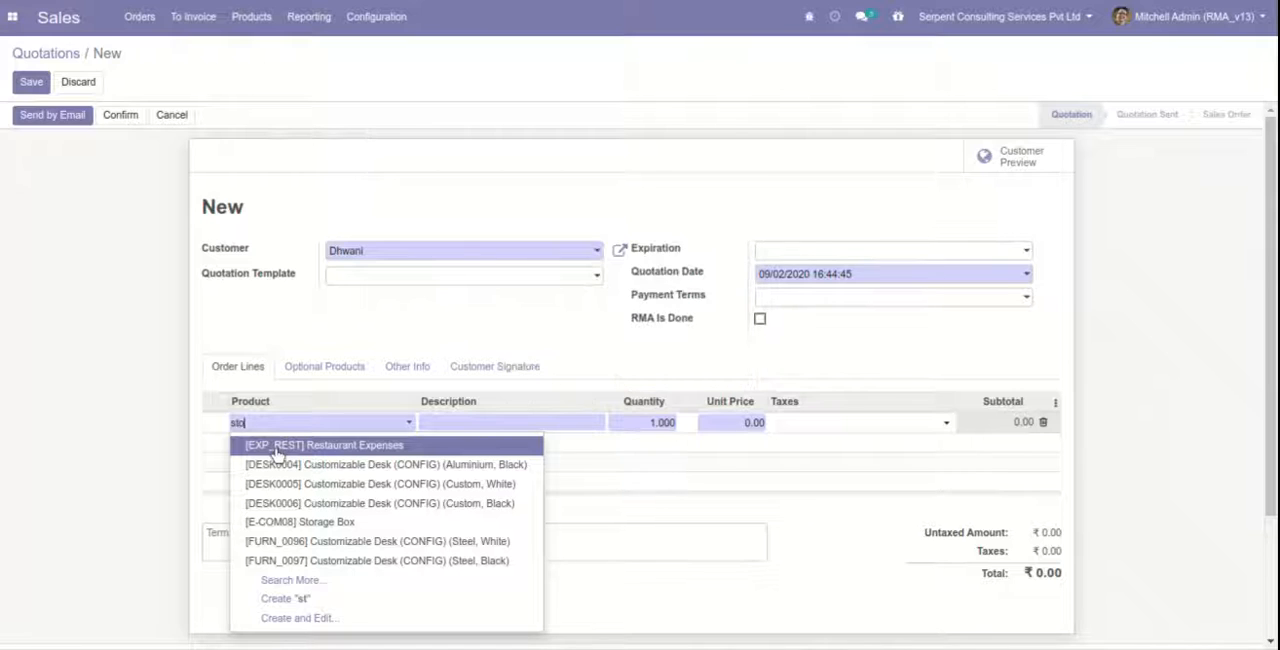
{"action": "left_click", "coordinate": [443, 494]}
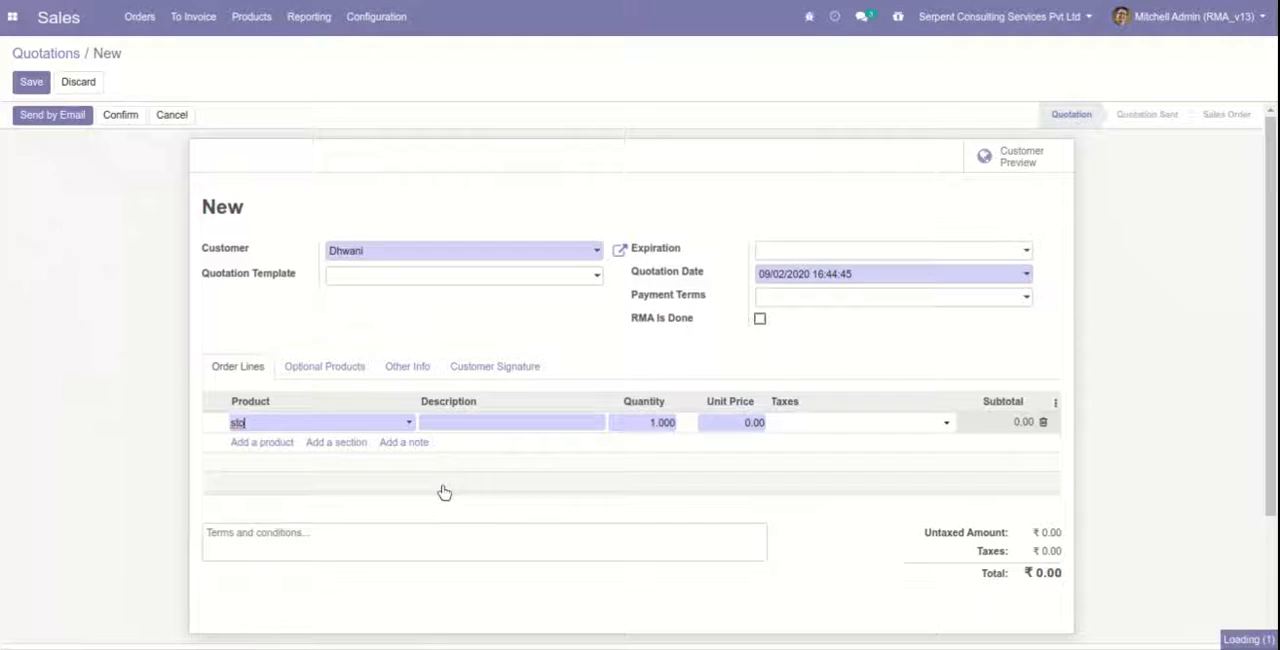
{"action": "left_click", "coordinate": [670, 425]}
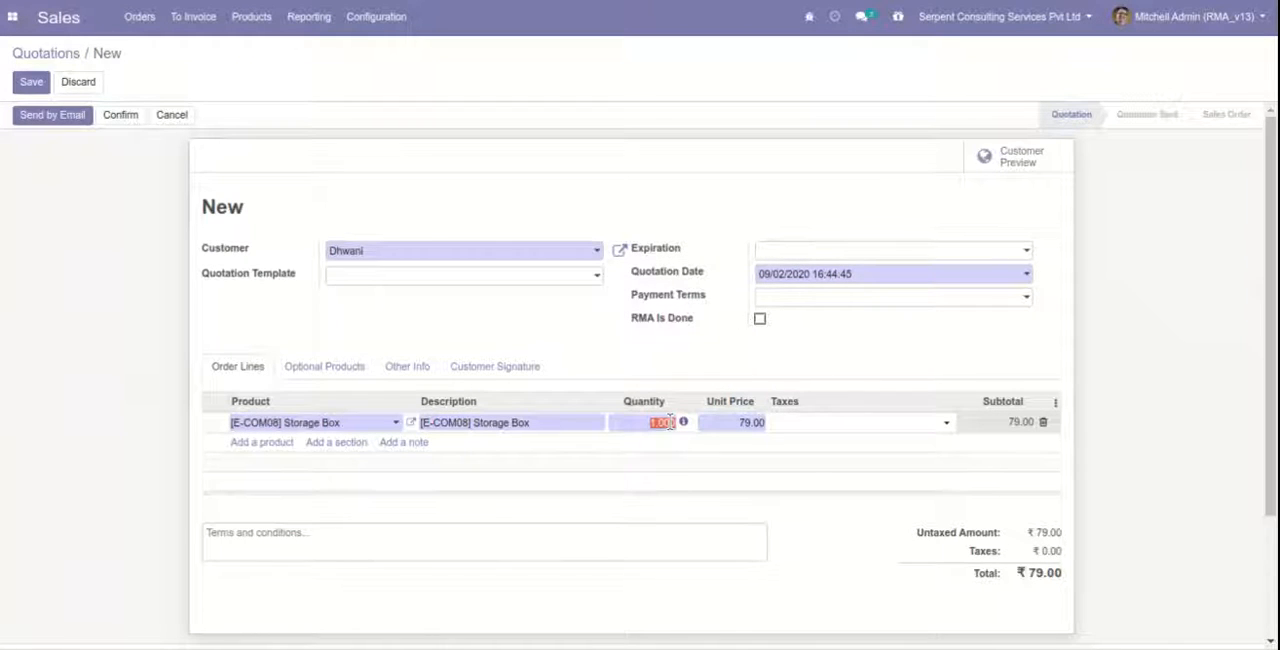
{"action": "type", "text": "05"}
{"action": "left_click", "coordinate": [758, 423]}
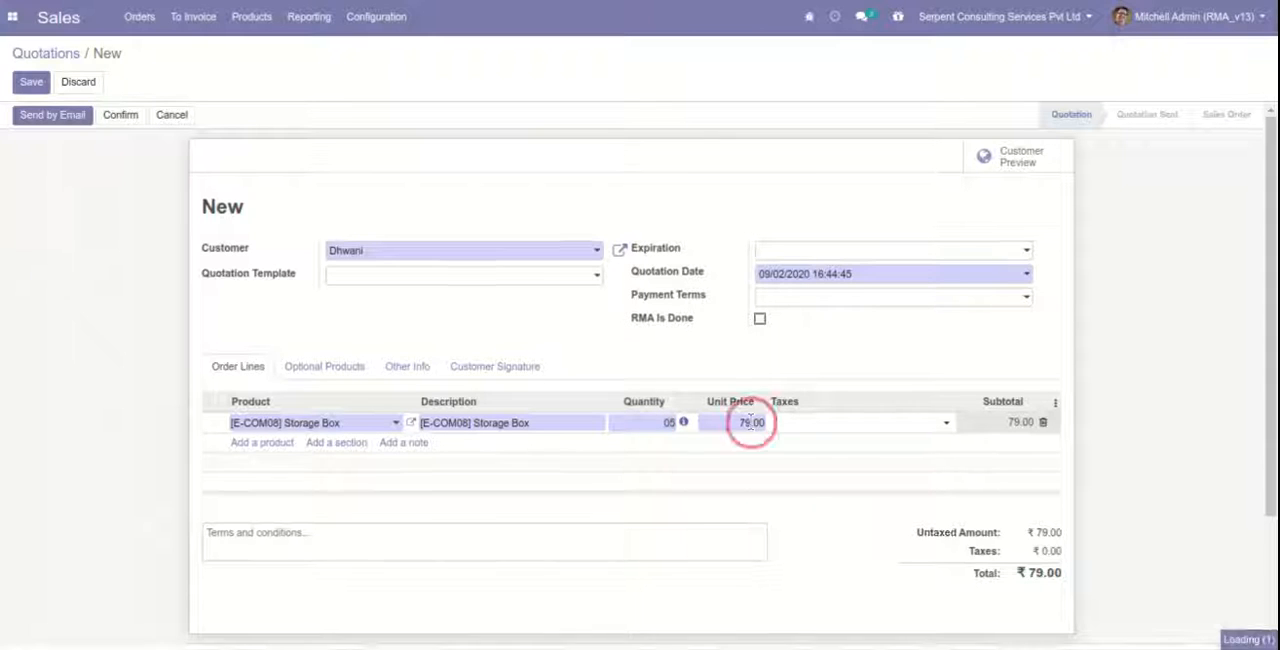
{"action": "type", "text": "100"}
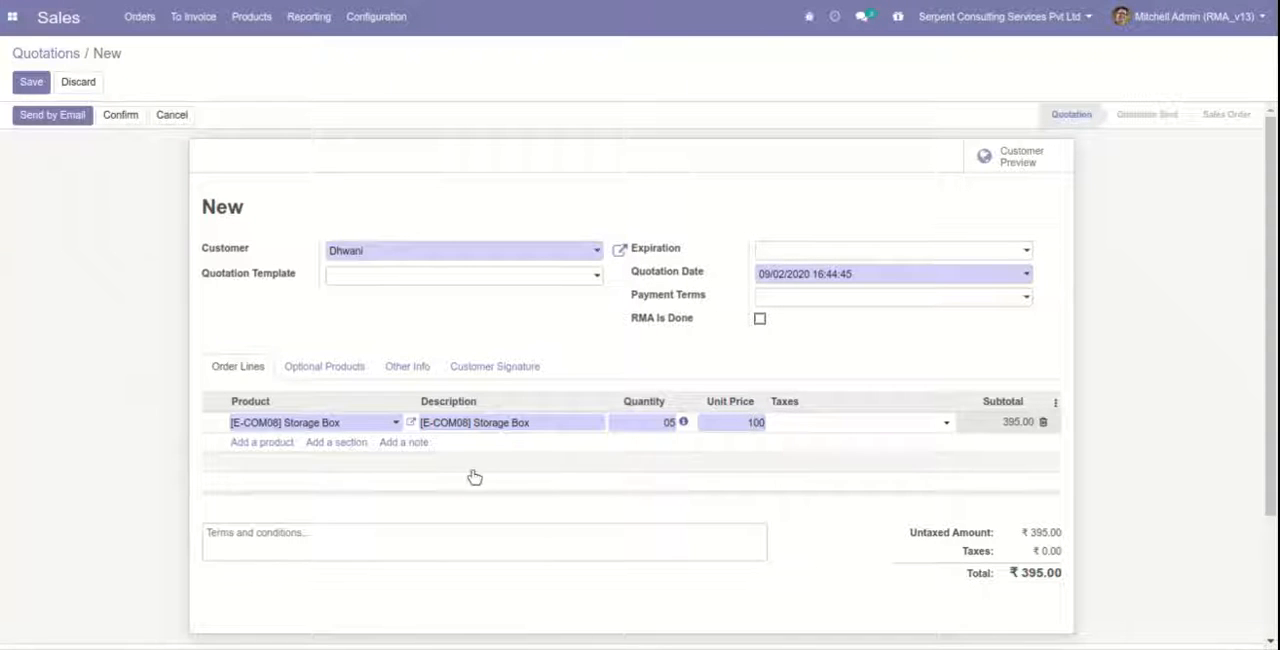
{"action": "left_click", "coordinate": [474, 474]}
{"action": "left_click", "coordinate": [38, 83]}
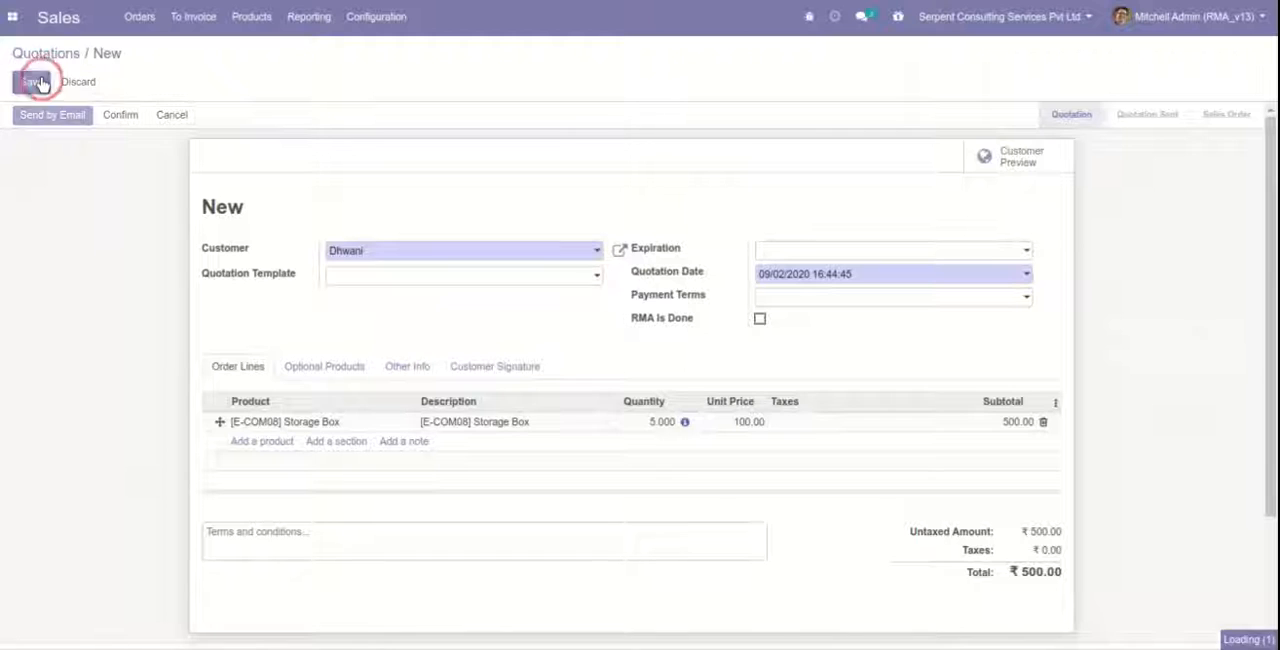
{"action": "left_click", "coordinate": [114, 117]}
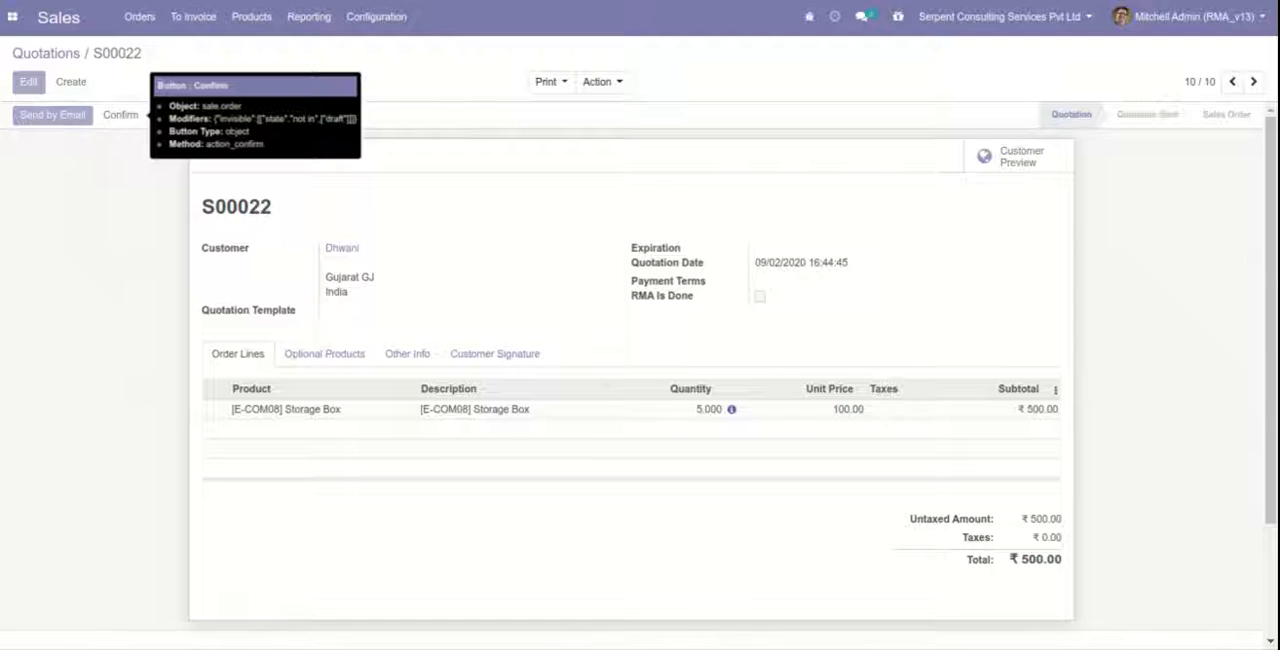
Create and post the customer invoice for the sales order and register its full payment.
{"action": "left_click", "coordinate": [54, 116]}
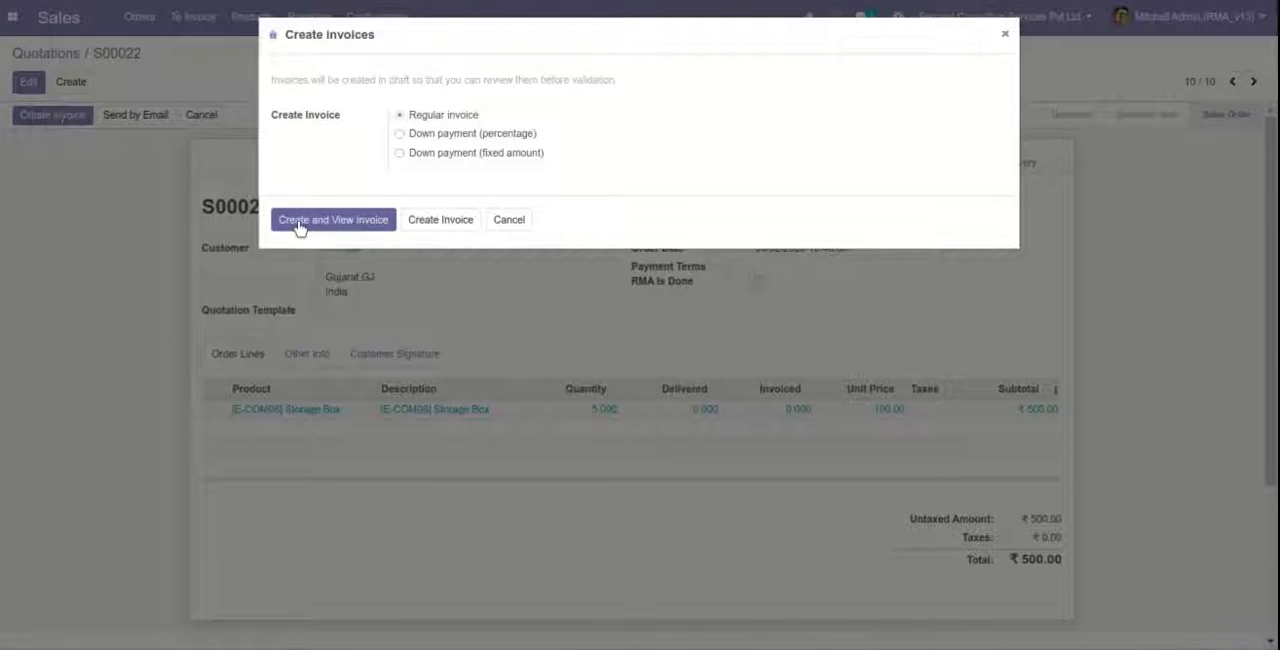
{"action": "left_click", "coordinate": [298, 226]}
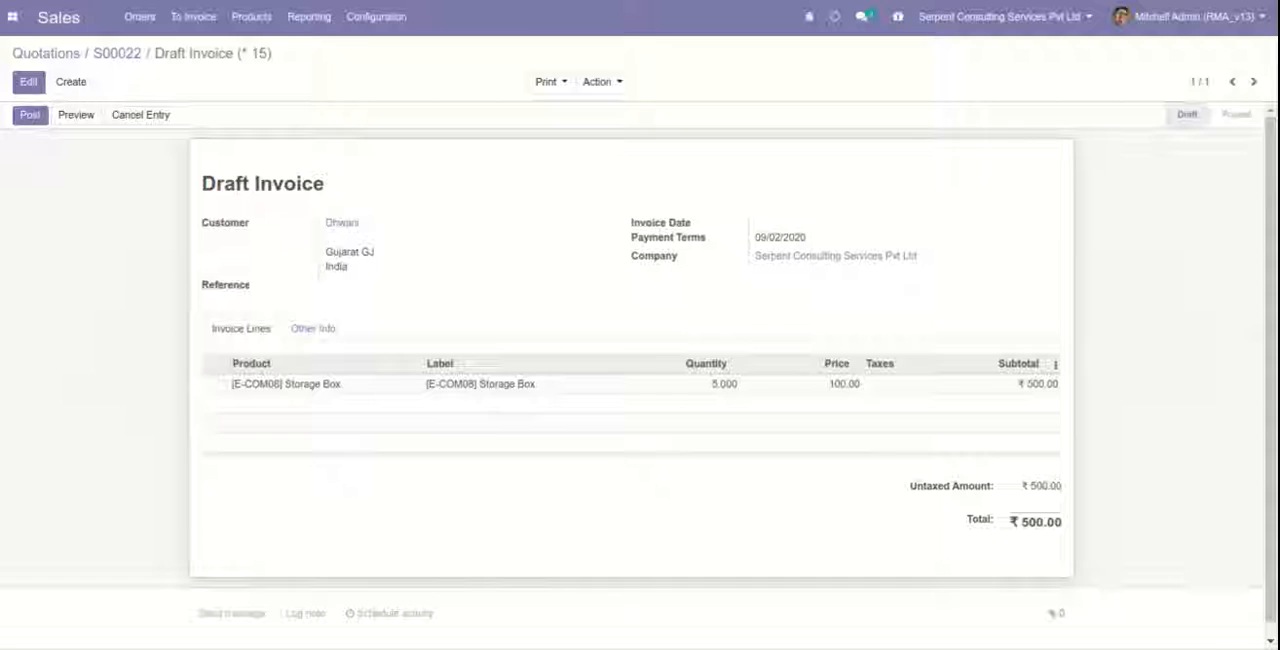
{"action": "left_click", "coordinate": [30, 115]}
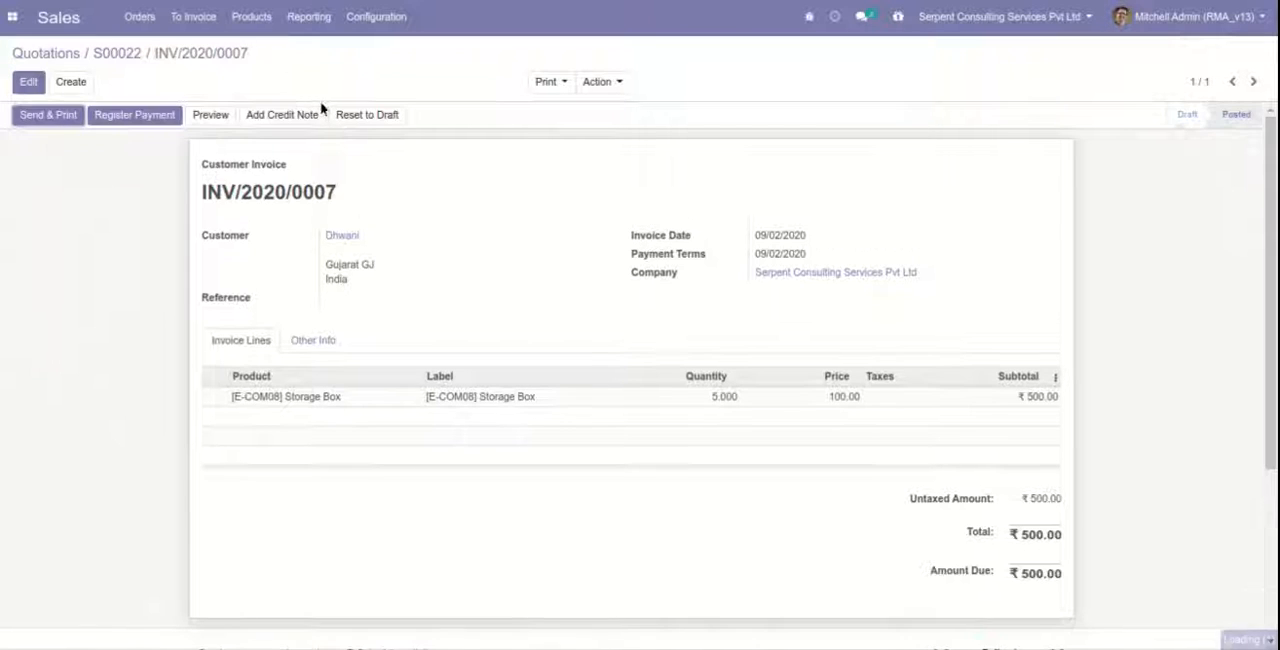
{"action": "left_click", "coordinate": [134, 114]}
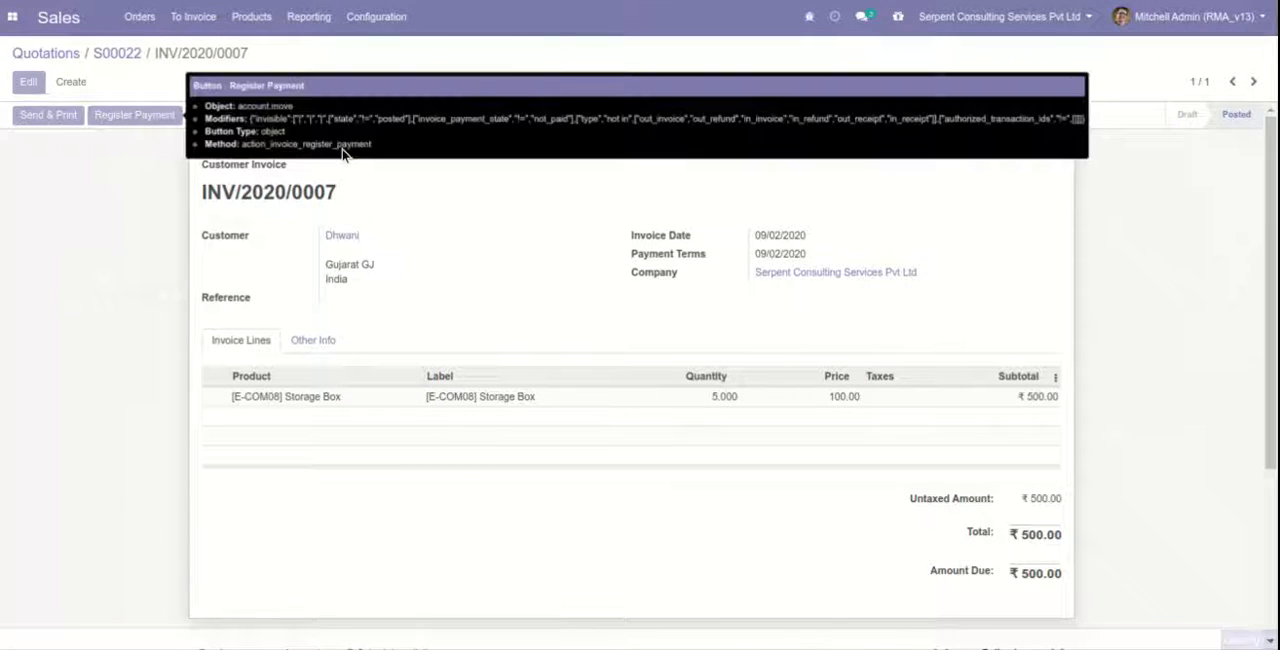
{"action": "left_click", "coordinate": [295, 219]}
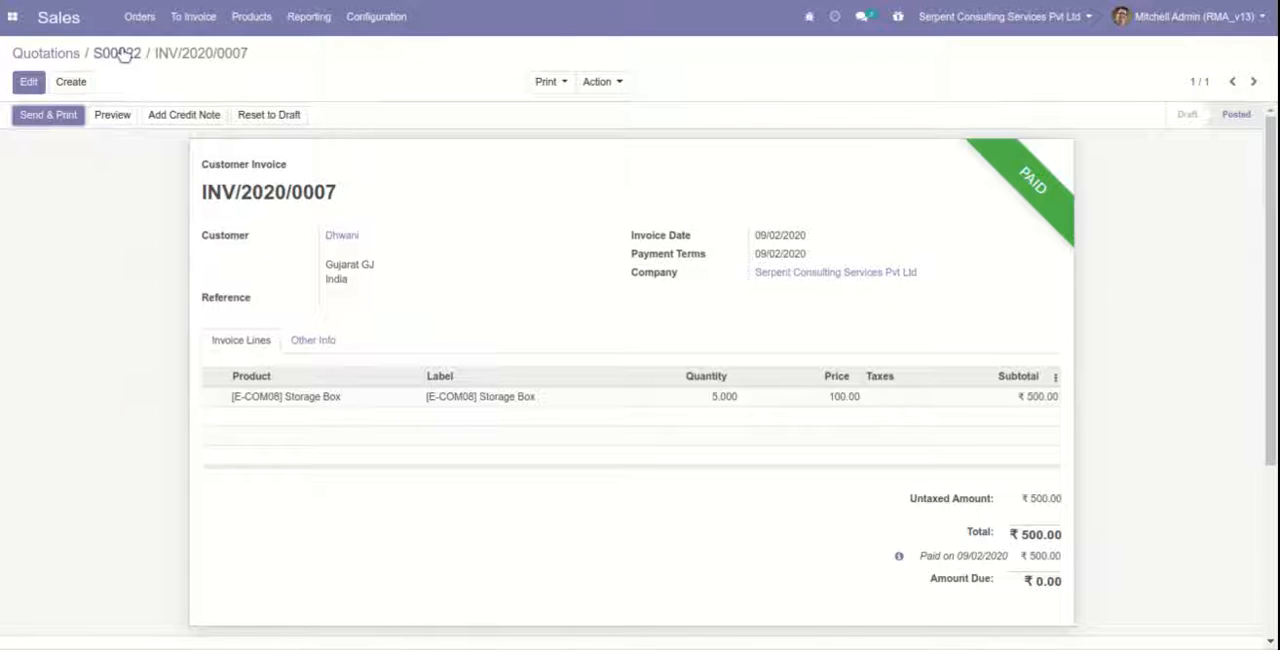
Return to the sales order, open its delivery, and validate it as an immediate transfer of all quantities.
{"action": "left_click", "coordinate": [120, 54]}
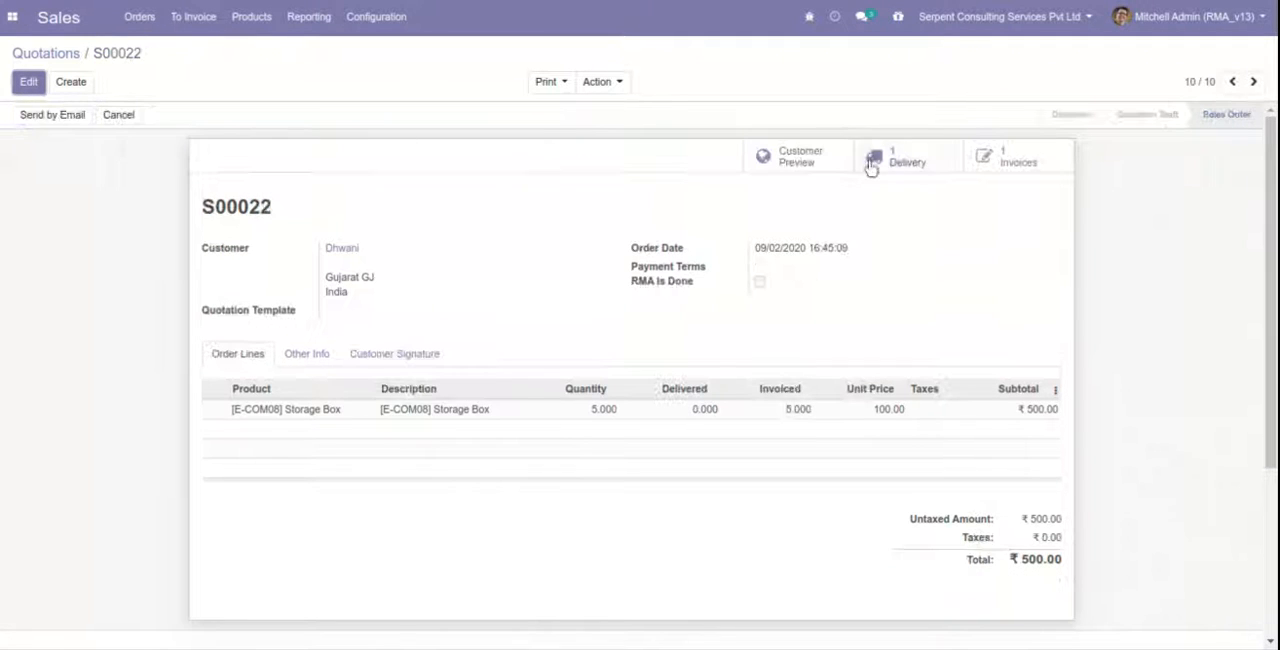
{"action": "left_click", "coordinate": [893, 163]}
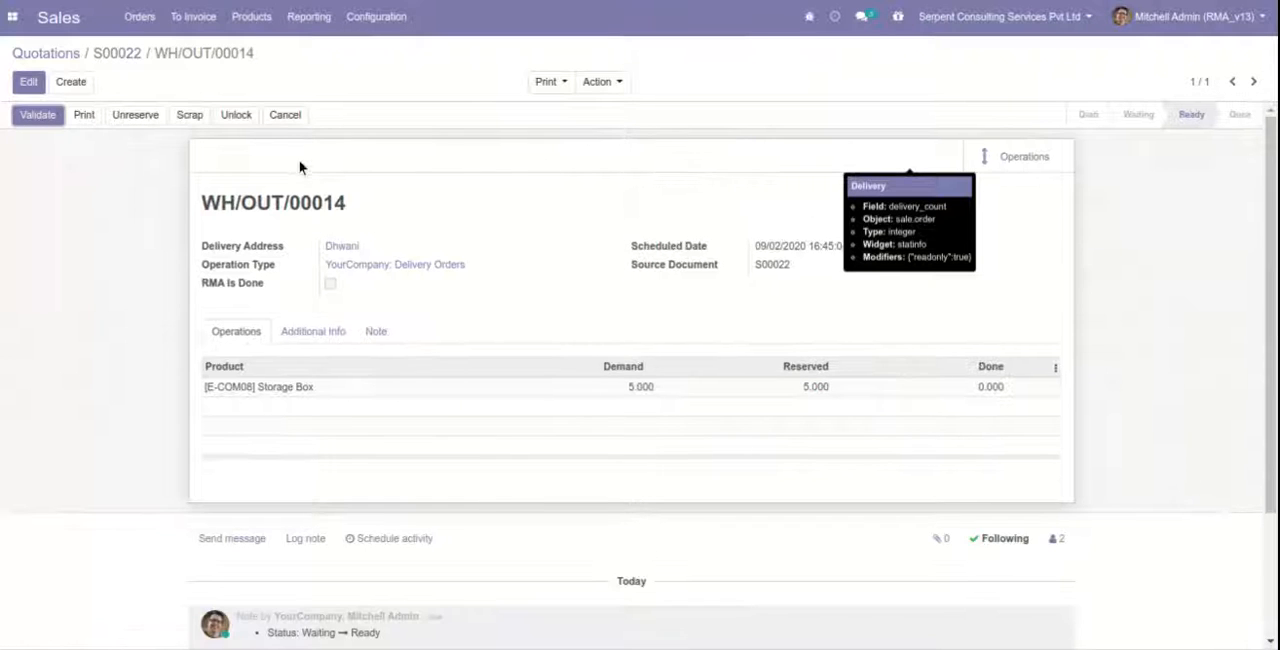
{"action": "left_click", "coordinate": [40, 116]}
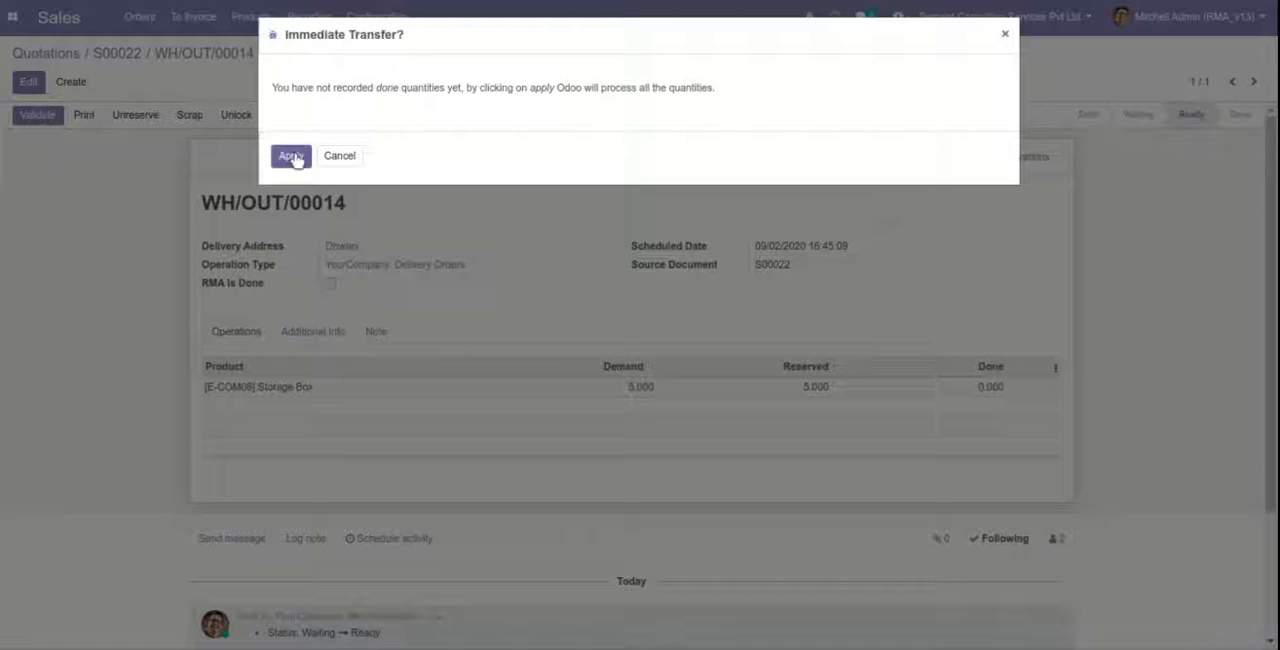
{"action": "left_click", "coordinate": [292, 157]}
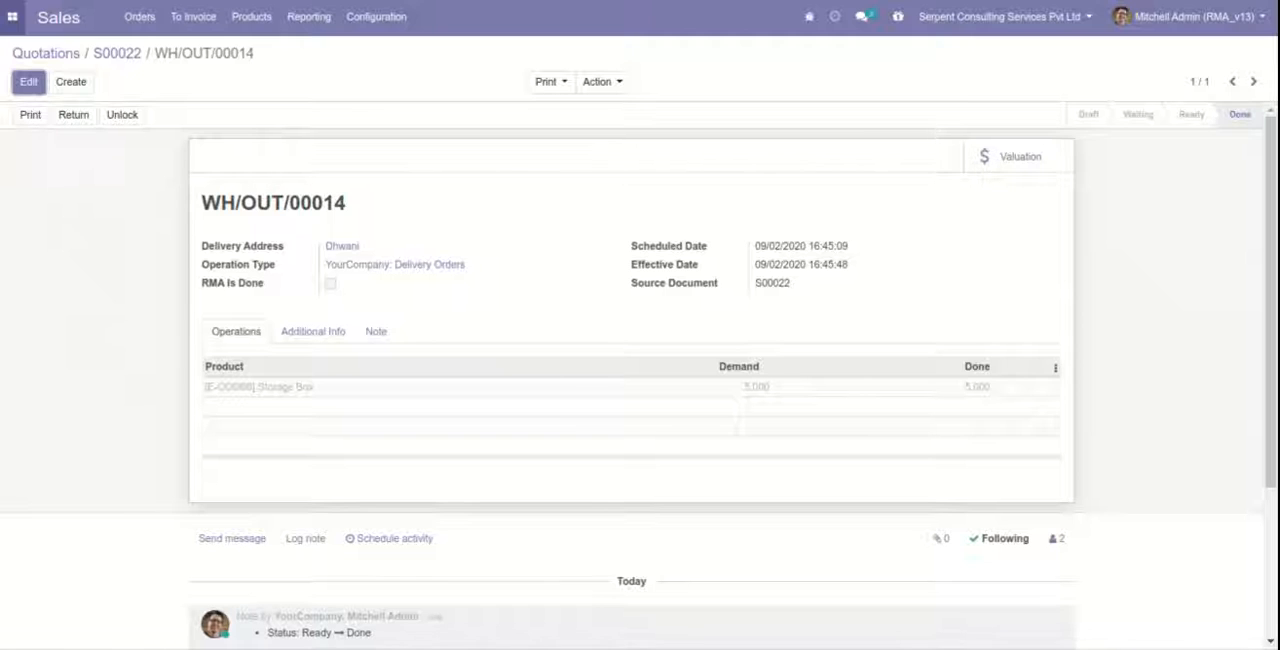
Switch to RMA and create a new return of type Sale Order for the same customer as the quotation.
{"action": "left_click", "coordinate": [12, 16]}
{"action": "left_click", "coordinate": [29, 89]}
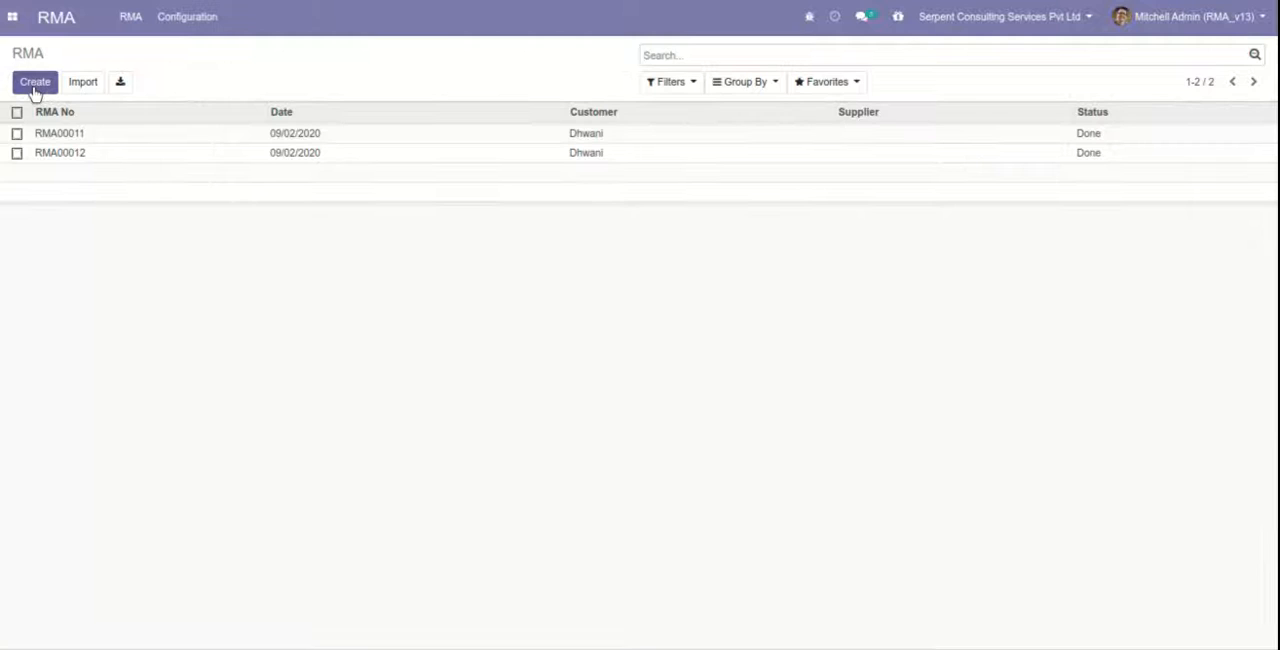
{"action": "left_click", "coordinate": [33, 86]}
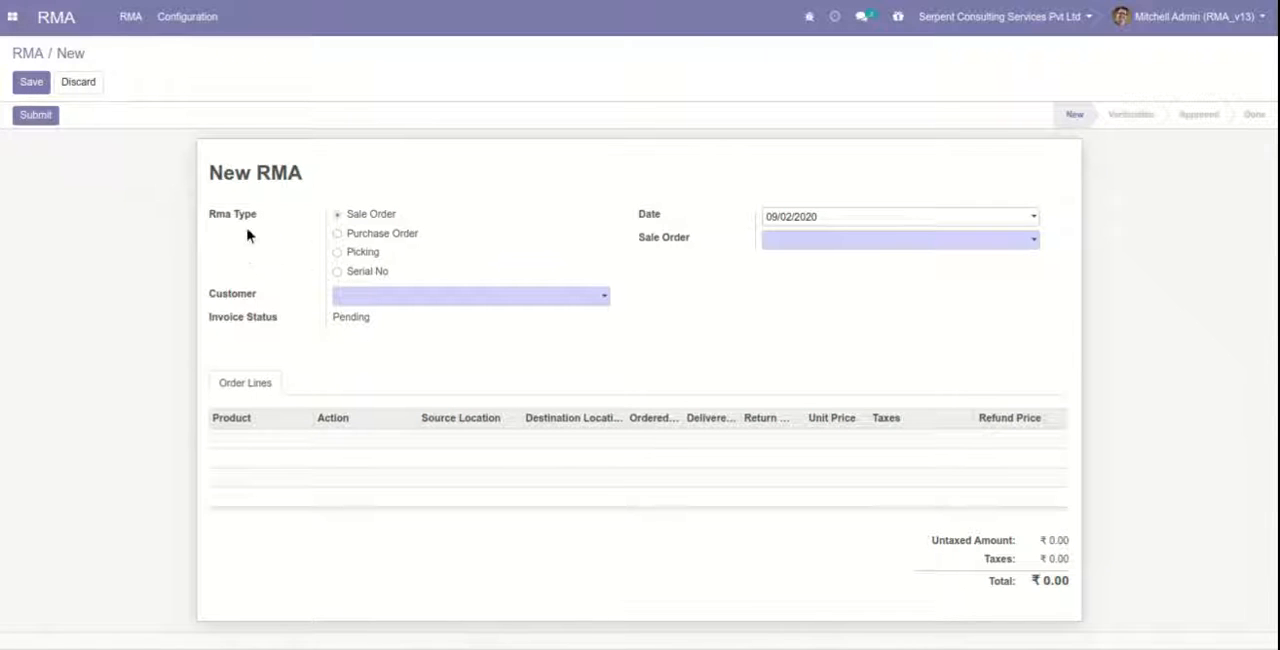
{"action": "type", "text": "d"}
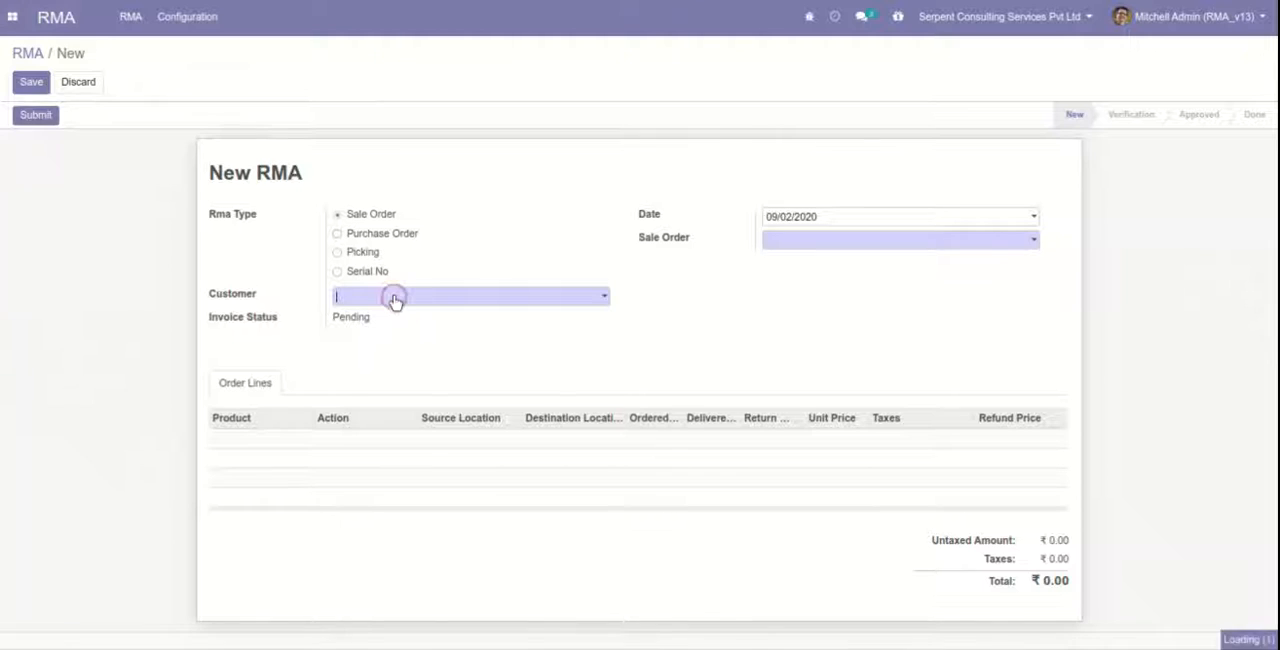
{"action": "type", "text": "h"}
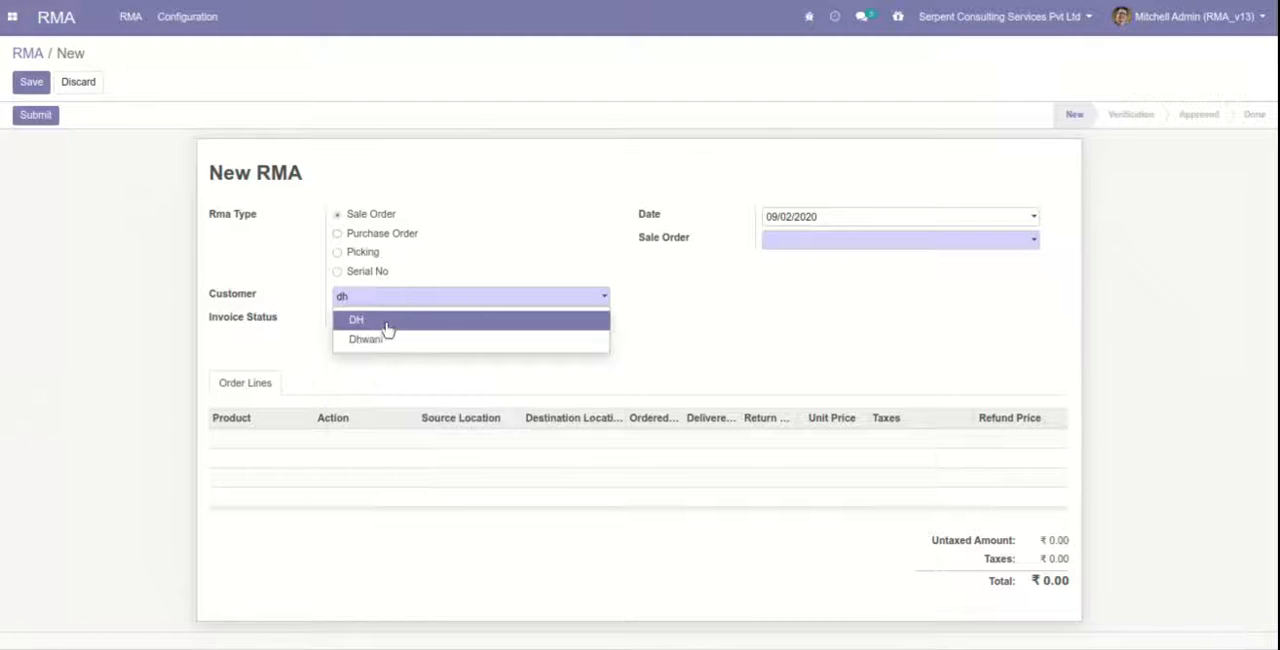
{"action": "left_click", "coordinate": [387, 339]}
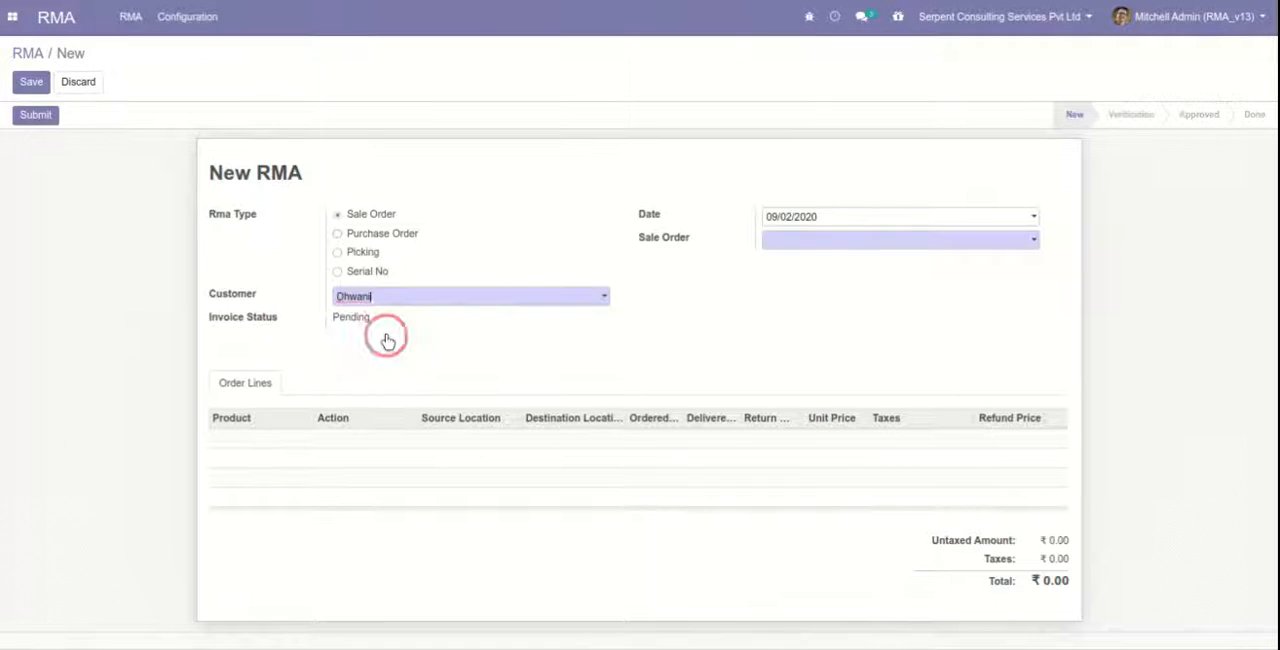
Select the customer's delivered Storage Box sales order in the new RMA and save the record.
{"action": "left_click", "coordinate": [786, 239]}
{"action": "left_click", "coordinate": [787, 263]}
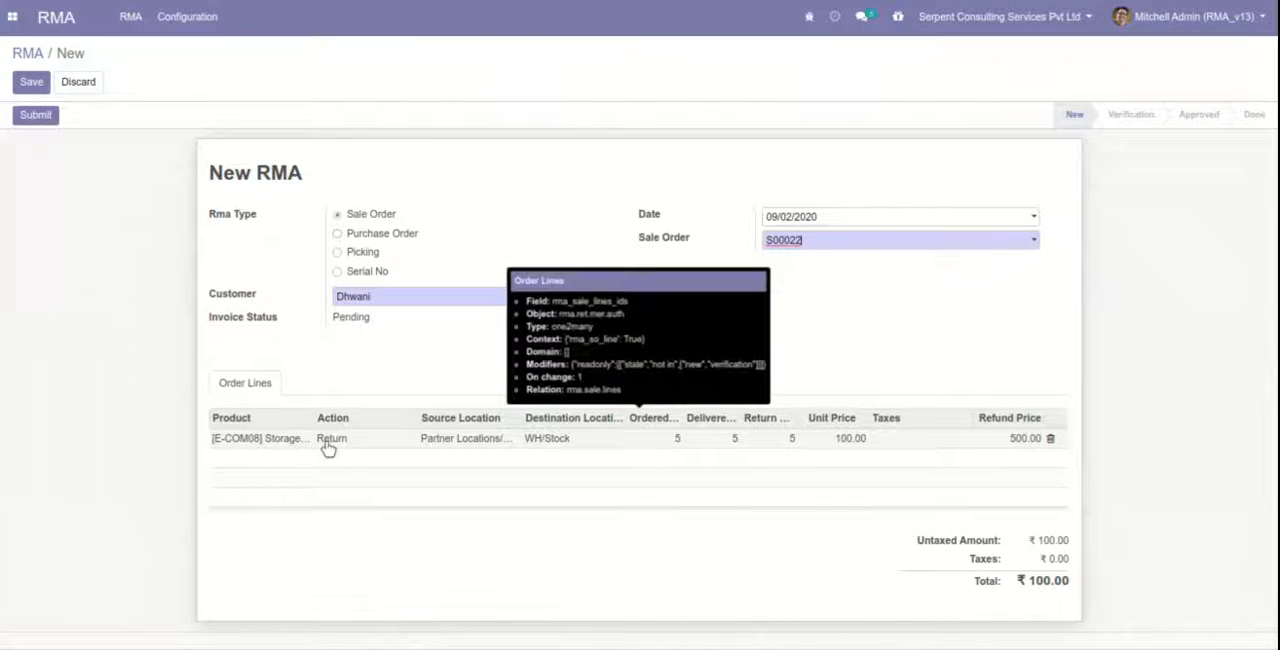
{"action": "left_click", "coordinate": [33, 84]}
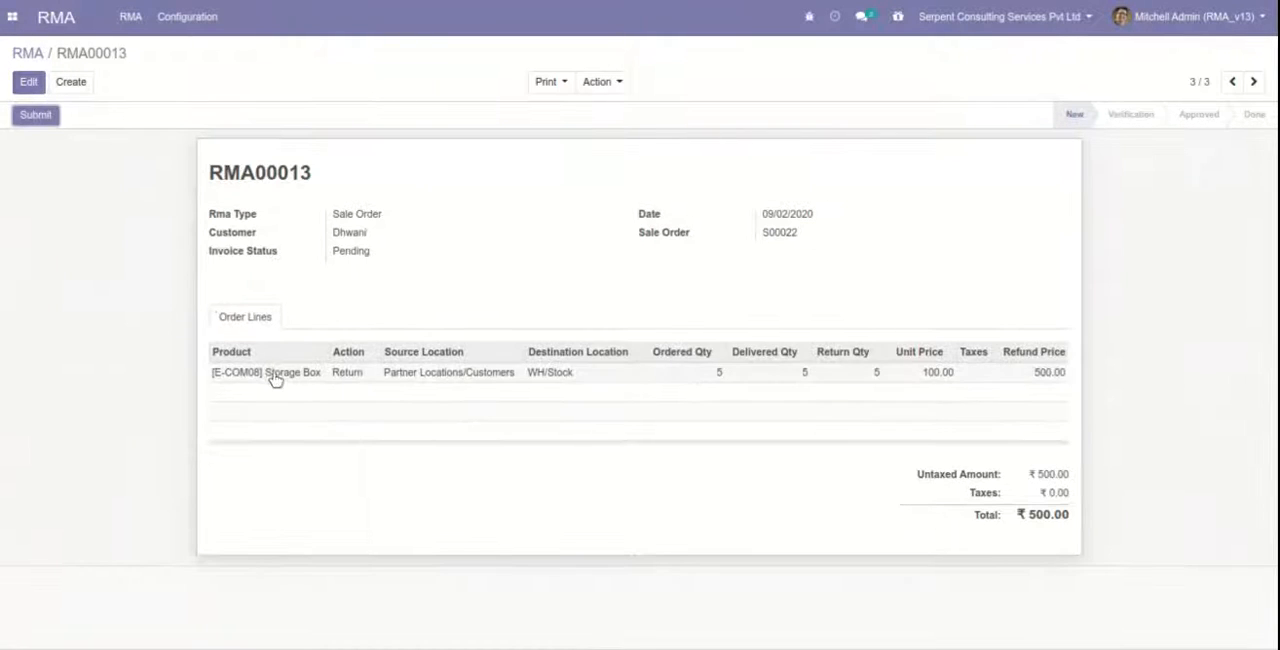
Set the return reason of the RMA's Storage Box line to defective products and save the record.
{"action": "left_click", "coordinate": [29, 82]}
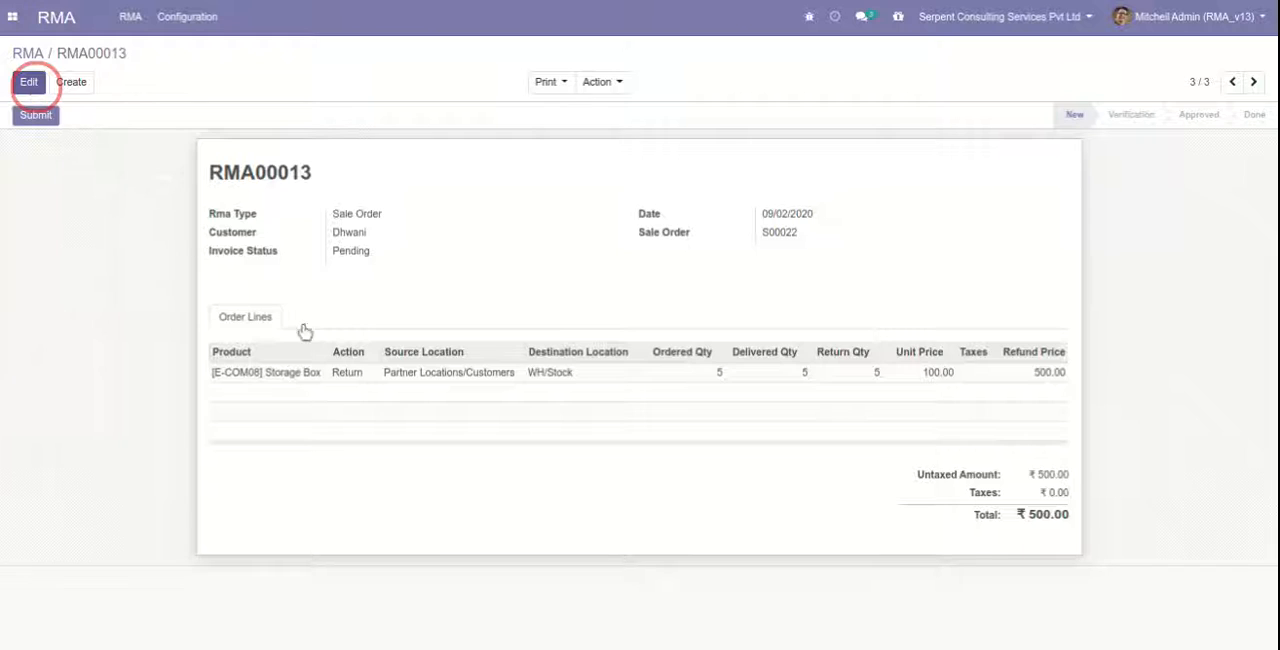
{"action": "left_click", "coordinate": [350, 446]}
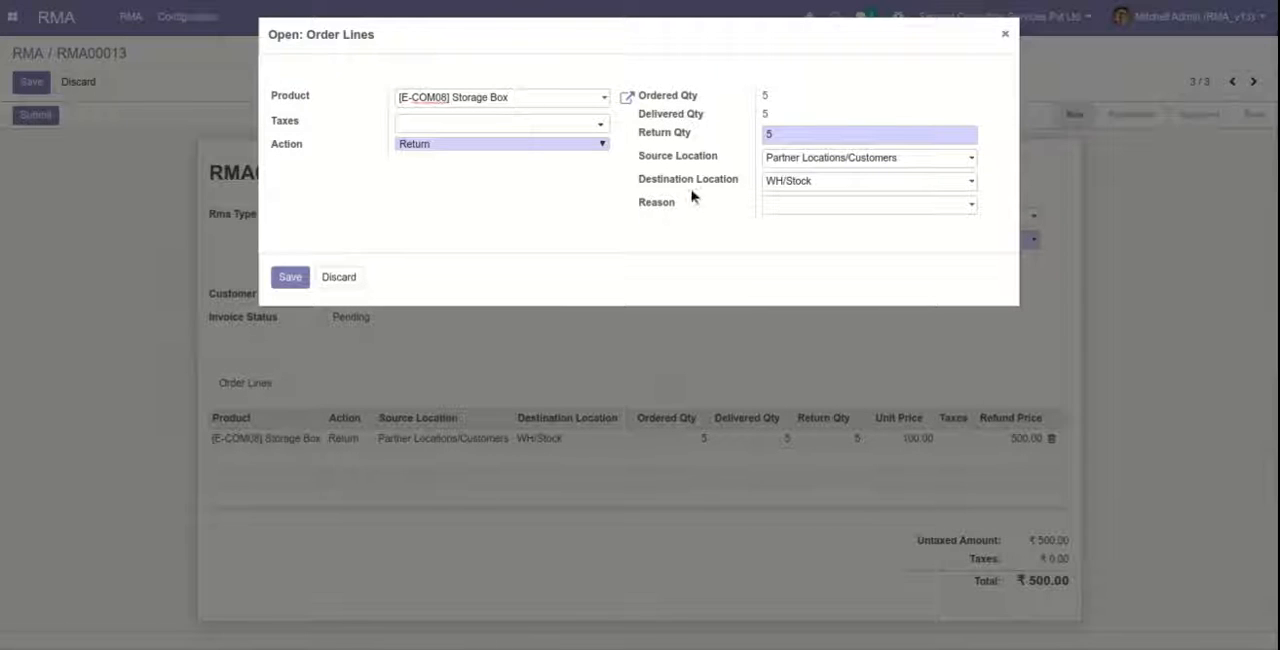
{"action": "left_click", "coordinate": [779, 210]}
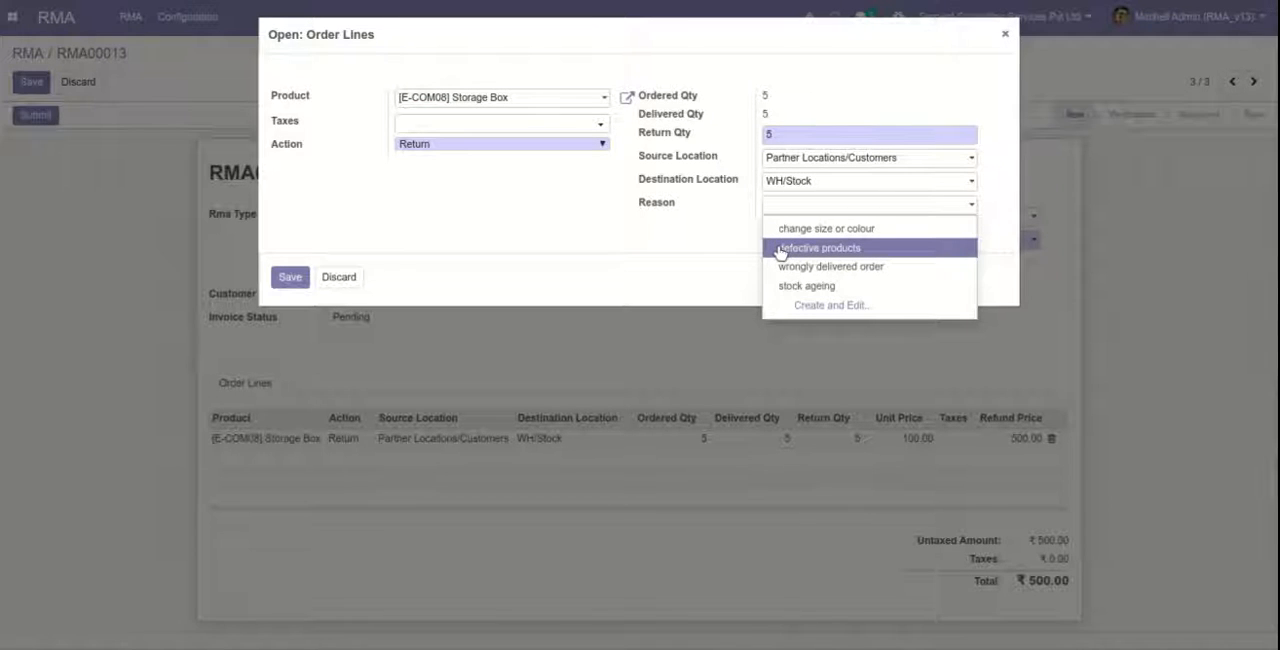
{"action": "left_click", "coordinate": [781, 250]}
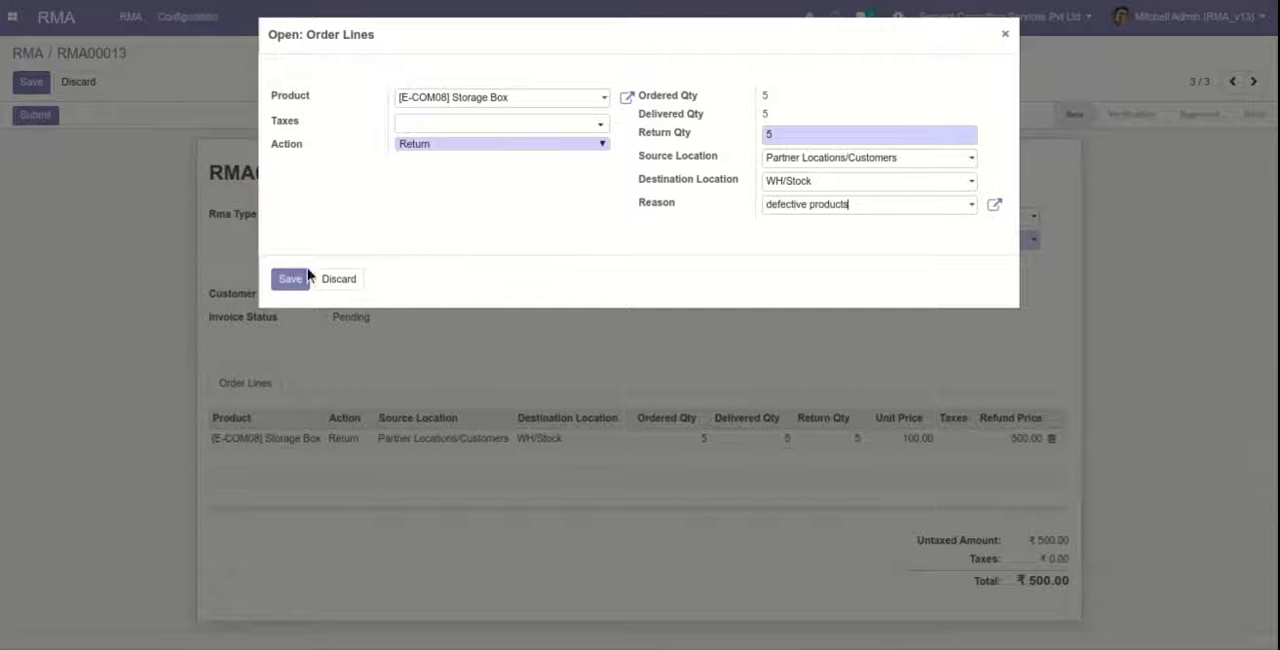
{"action": "left_click", "coordinate": [291, 280]}
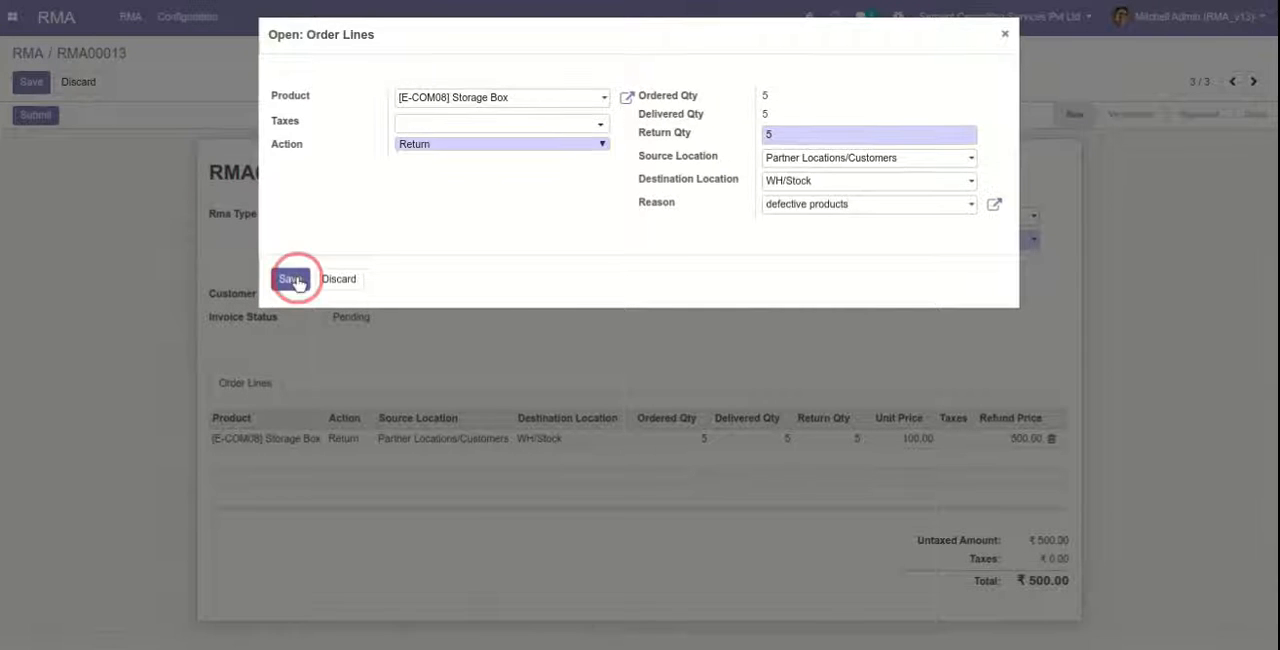
{"action": "left_click", "coordinate": [32, 85]}
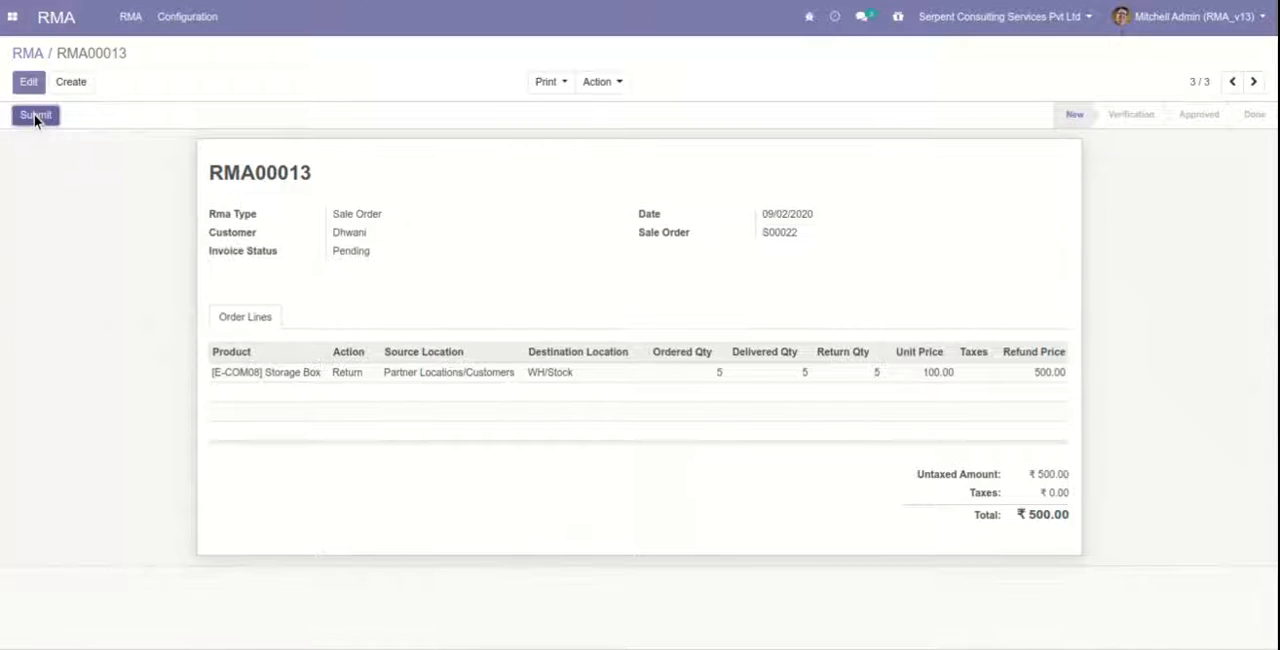
Submit and approve the RMA, and try to mark it as done.
{"action": "left_click", "coordinate": [34, 116]}
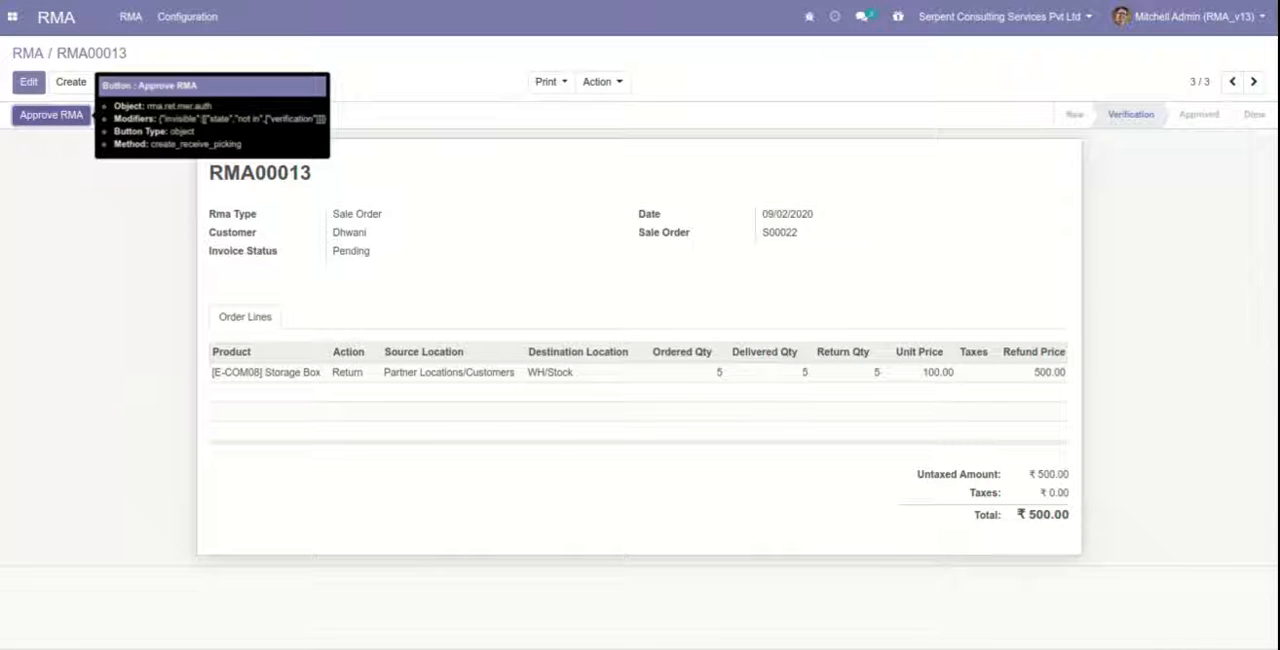
{"action": "left_click", "coordinate": [47, 118]}
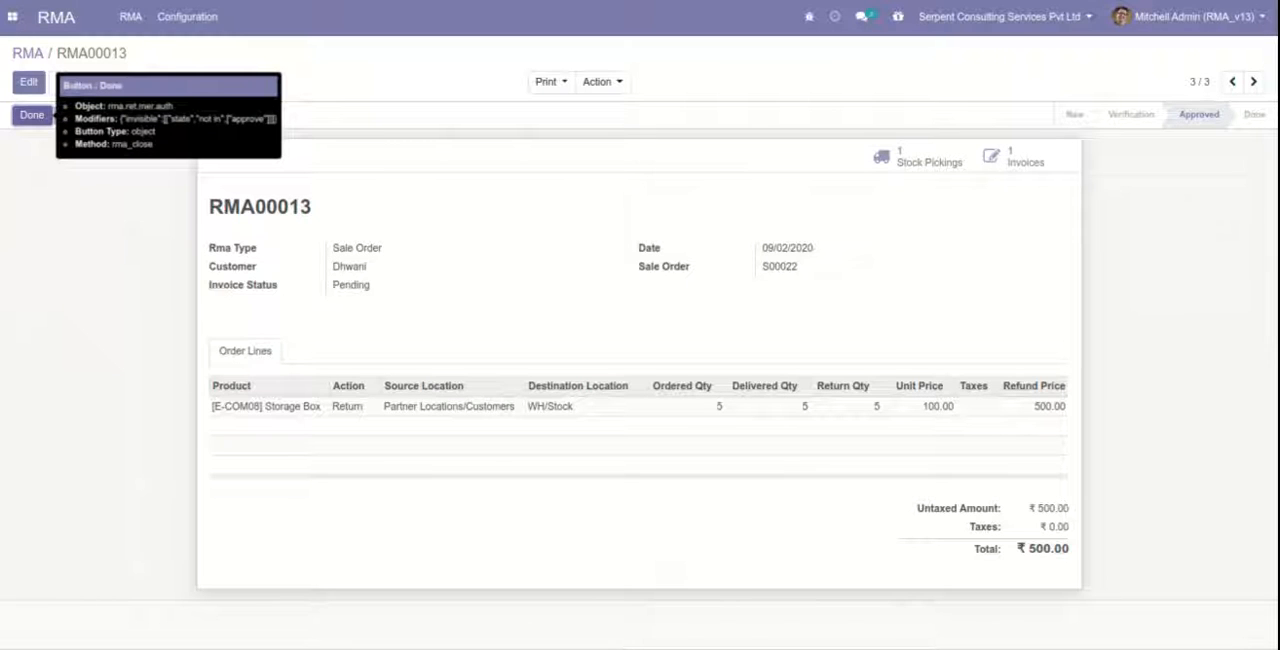
{"action": "left_click", "coordinate": [34, 116]}
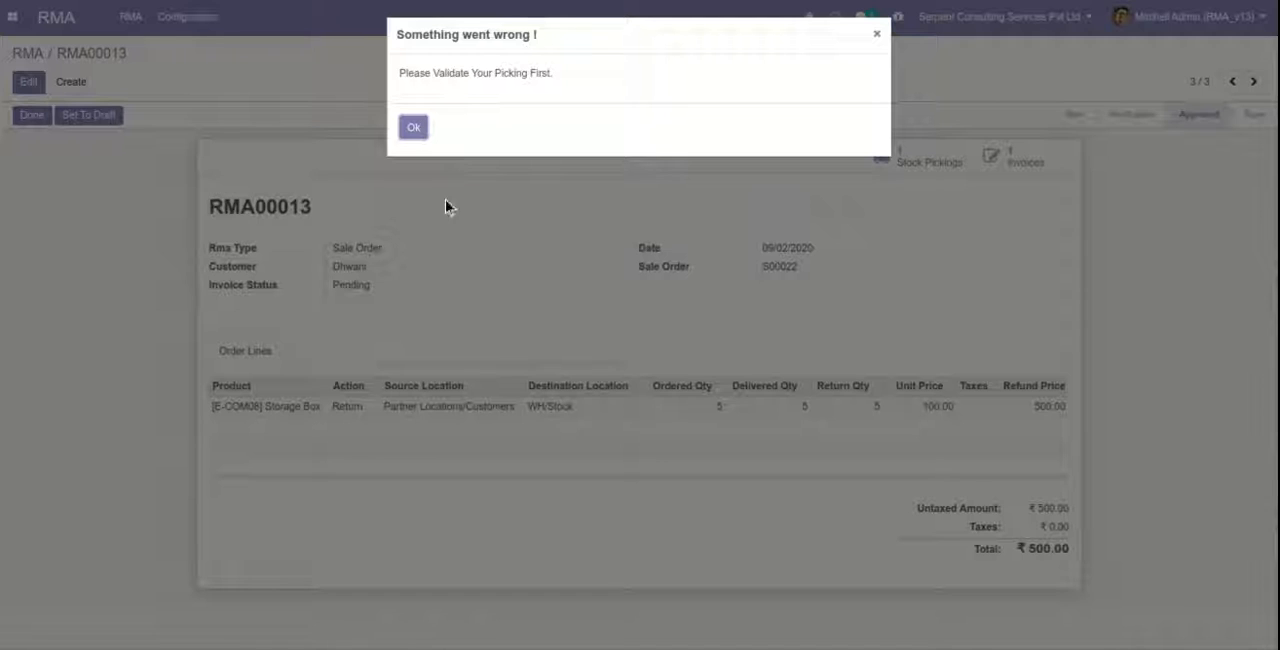
{"action": "left_click", "coordinate": [414, 133]}
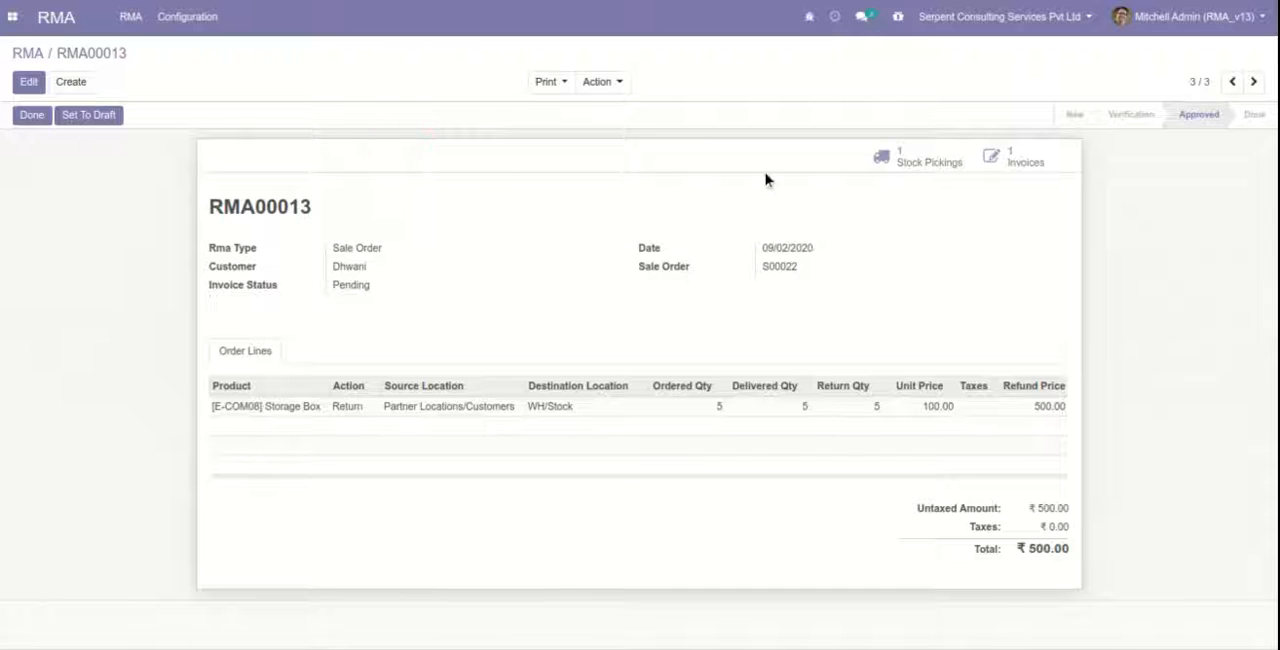
Validate the RMA's incoming stock picking as an immediate transfer of all quantities, and return to the RMA to mark it done.
{"action": "left_click", "coordinate": [924, 172]}
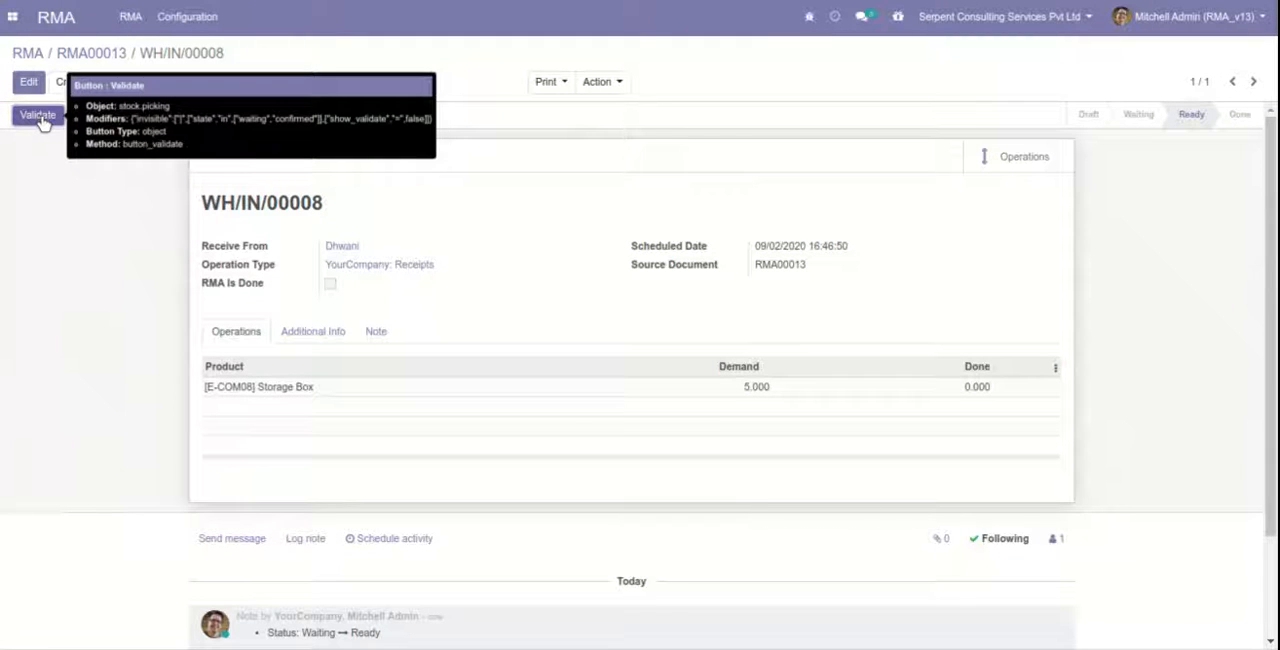
{"action": "left_click", "coordinate": [38, 116]}
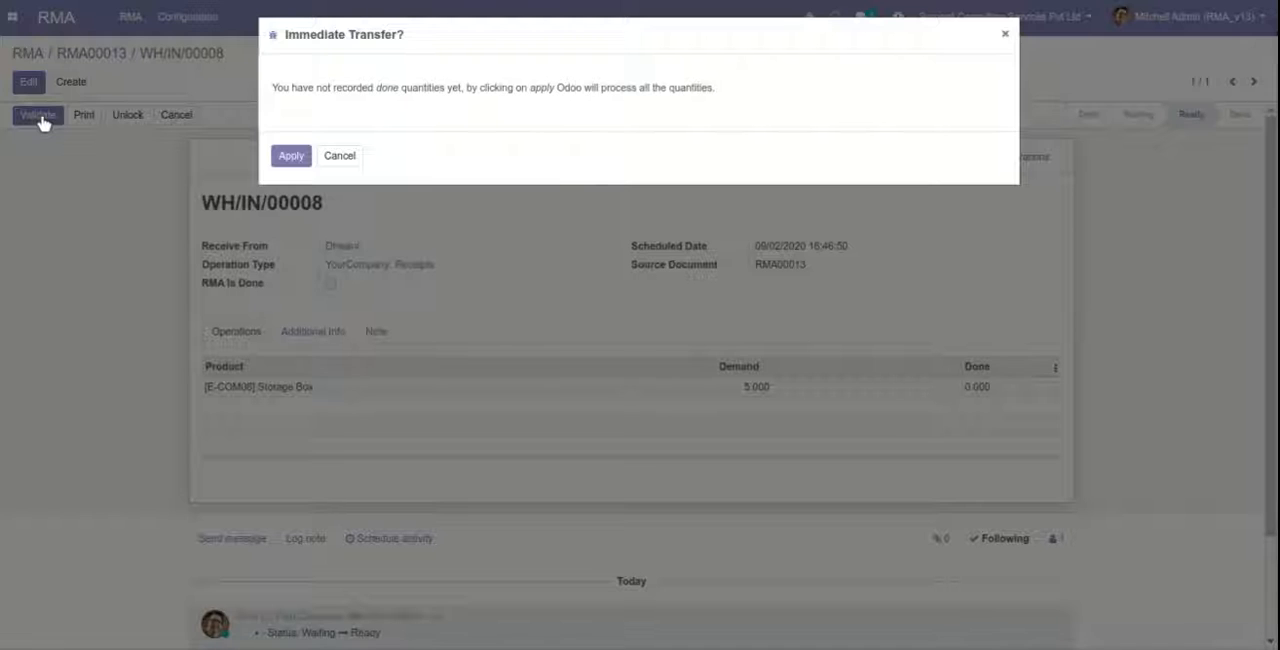
{"action": "left_click", "coordinate": [292, 158]}
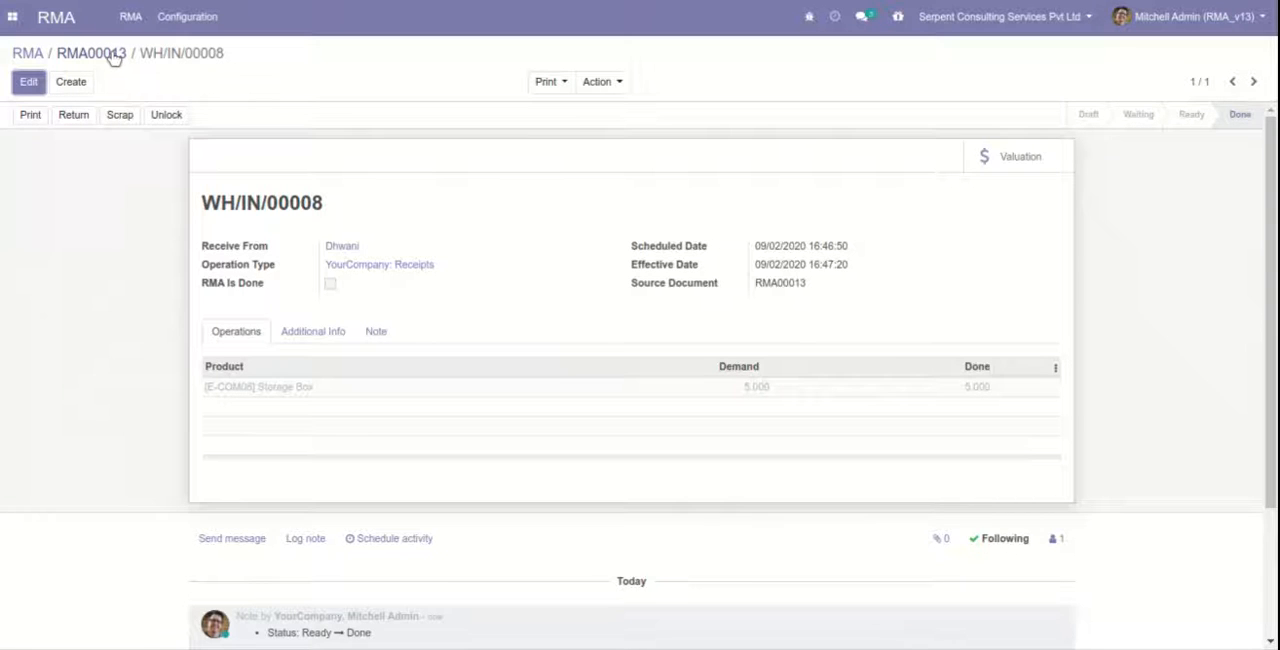
{"action": "left_click", "coordinate": [115, 58]}
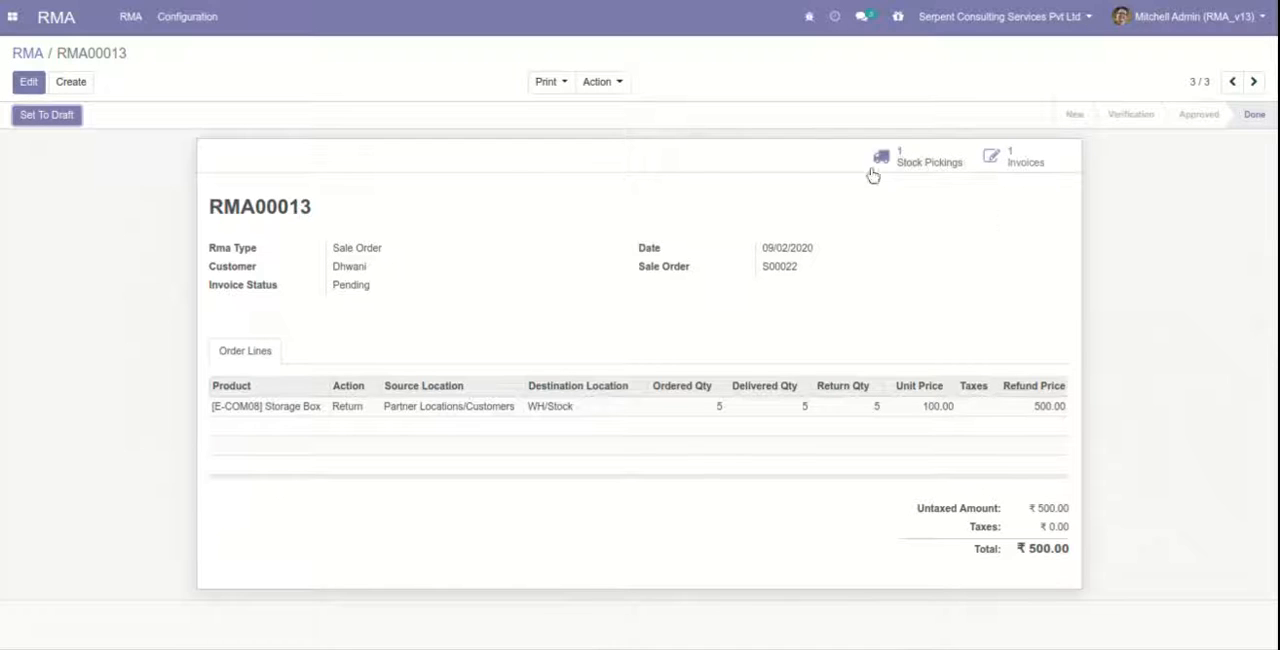
Switch to Sales and create a new quotation for the same customer as the completed RMA.
{"action": "left_click", "coordinate": [13, 17]}
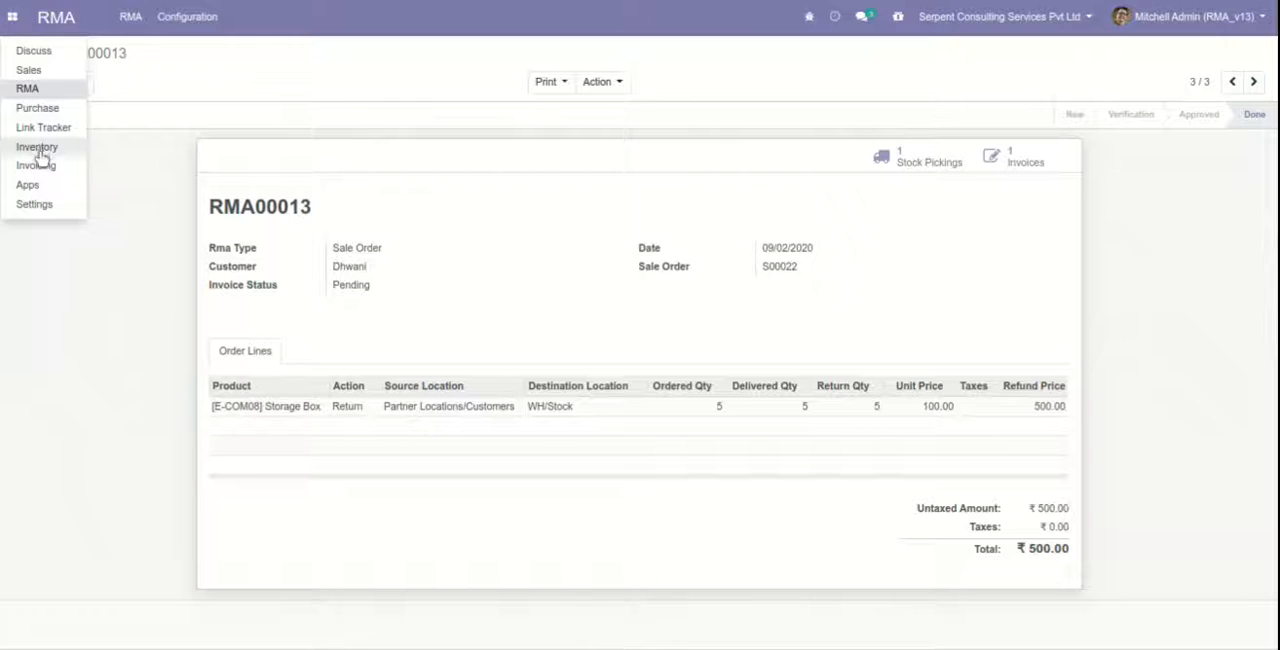
{"action": "left_click", "coordinate": [47, 87]}
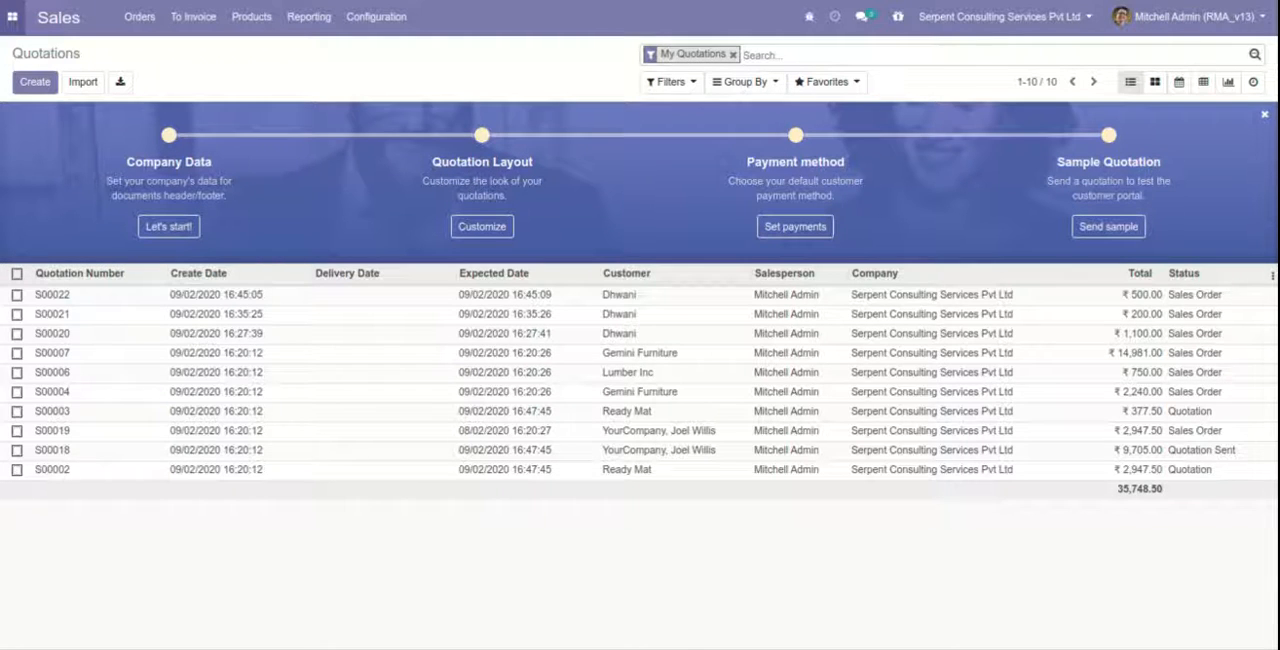
{"action": "left_click", "coordinate": [33, 86]}
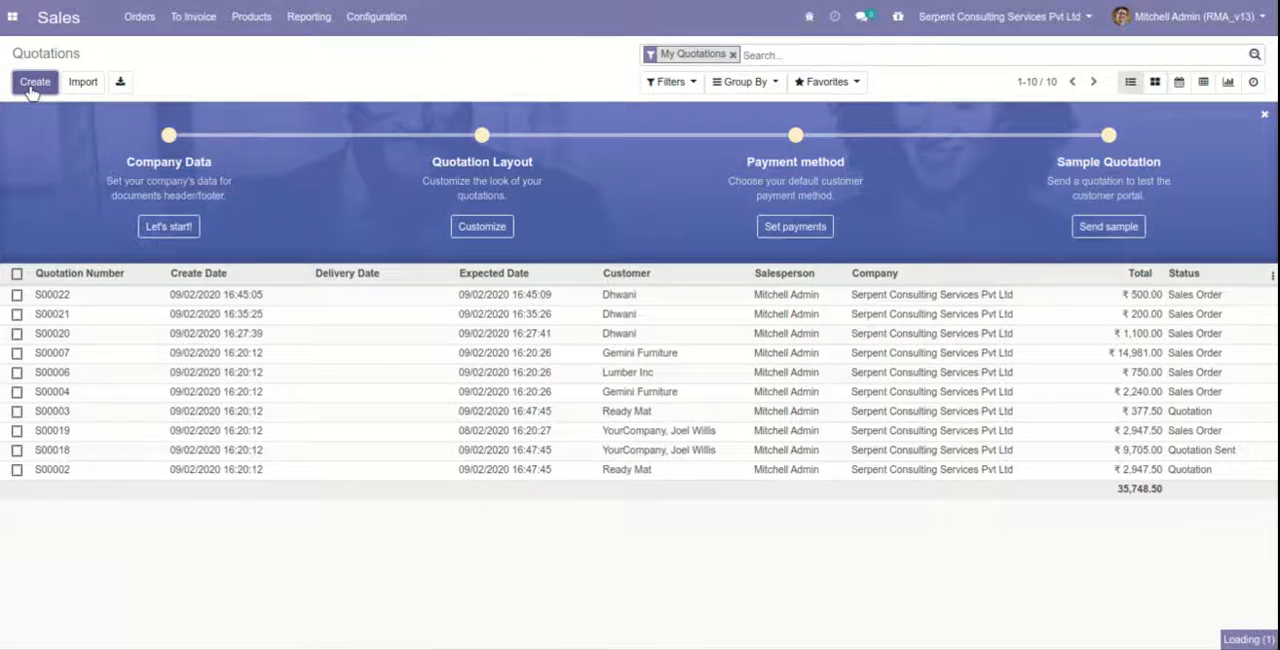
{"action": "type", "text": "d"}
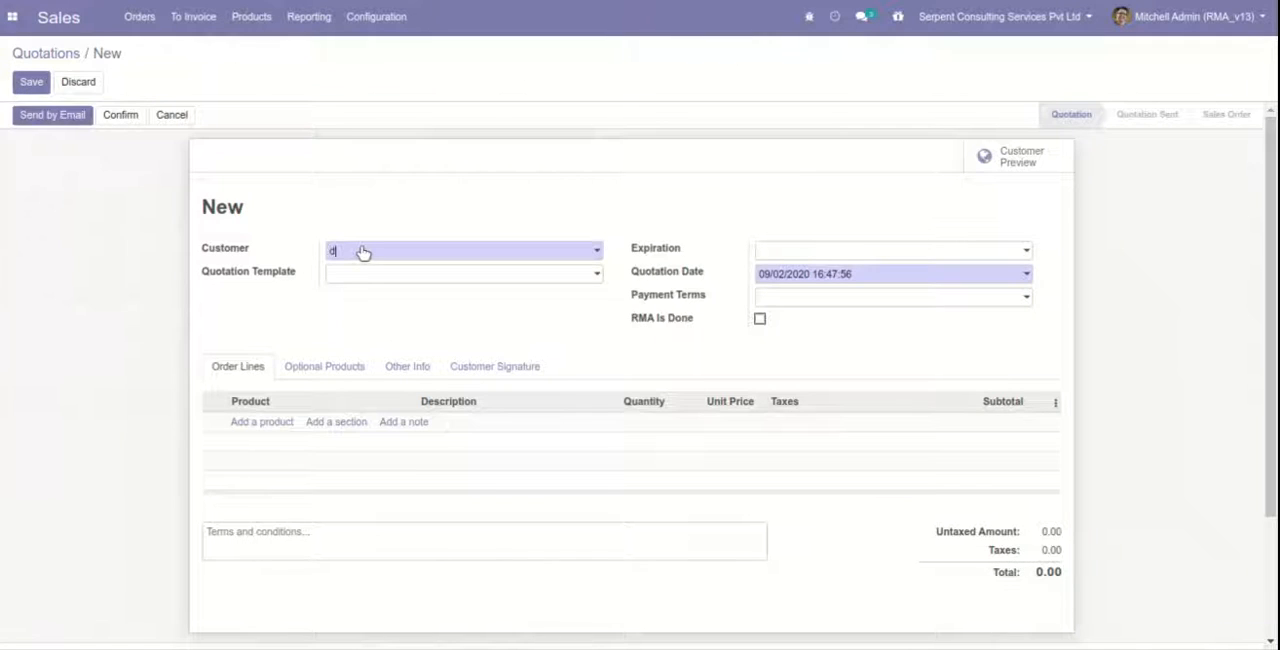
{"action": "type", "text": "h"}
{"action": "left_click", "coordinate": [356, 276]}
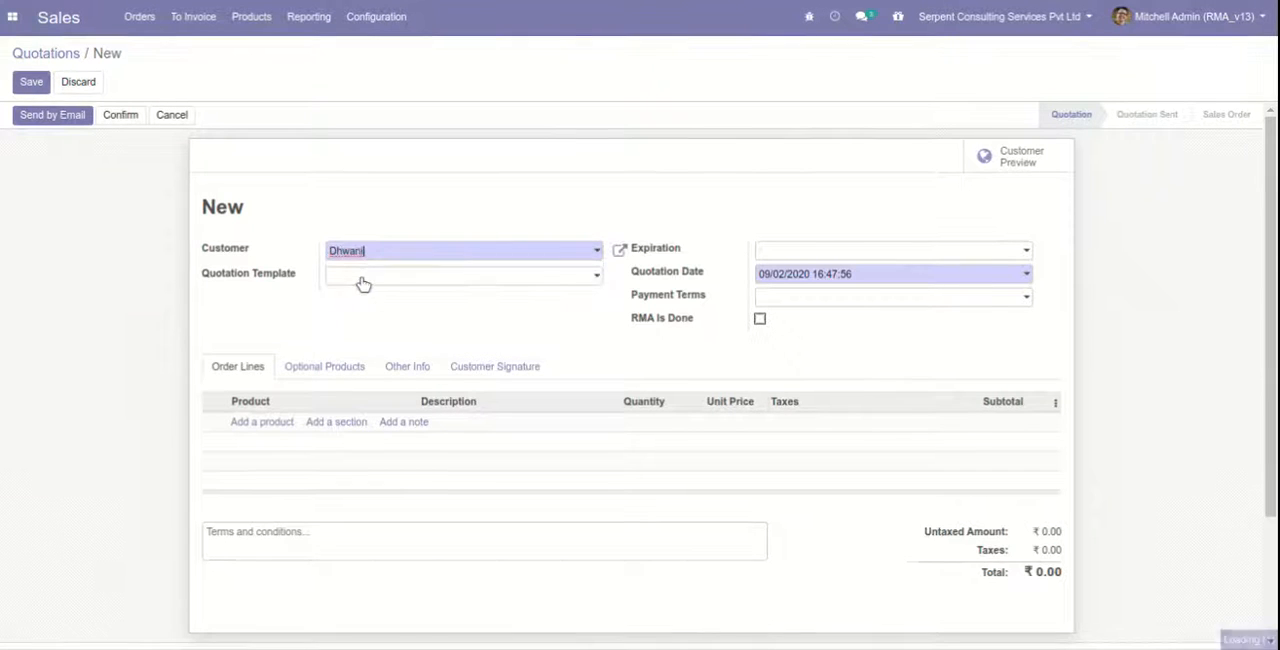
Add Storage Box with quantity 2 and unit price 100 to the quotation, and confirm it as a sales order.
{"action": "left_click", "coordinate": [254, 424]}
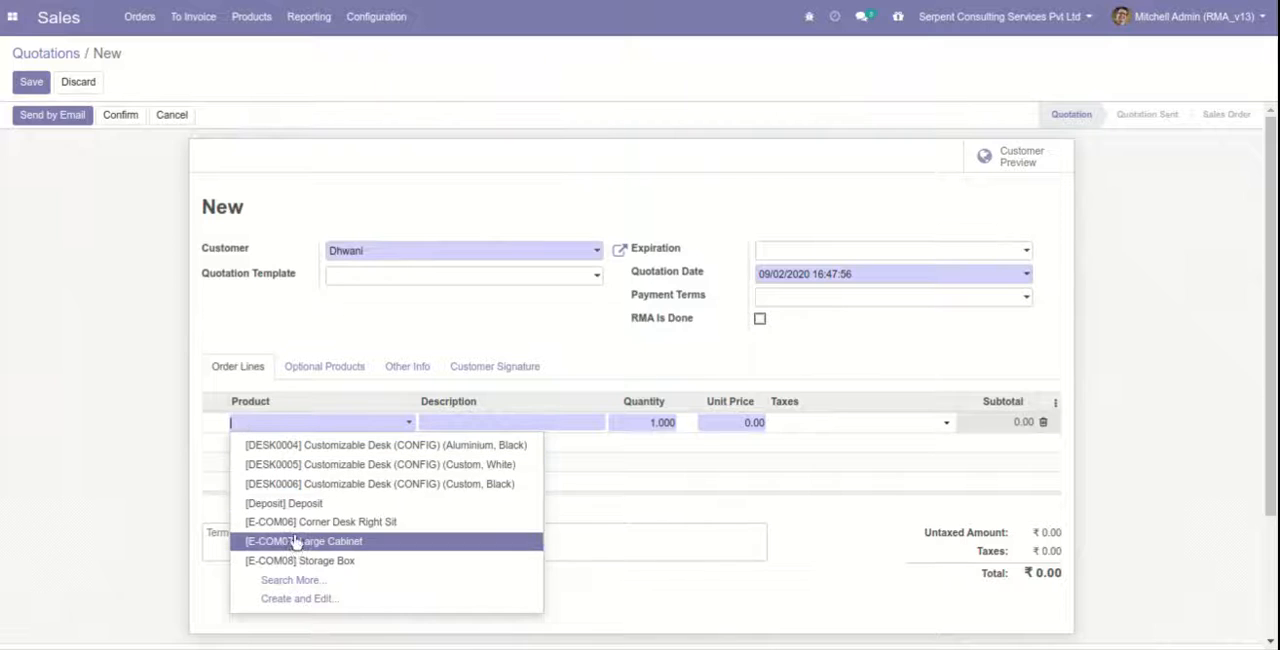
{"action": "left_click", "coordinate": [290, 558]}
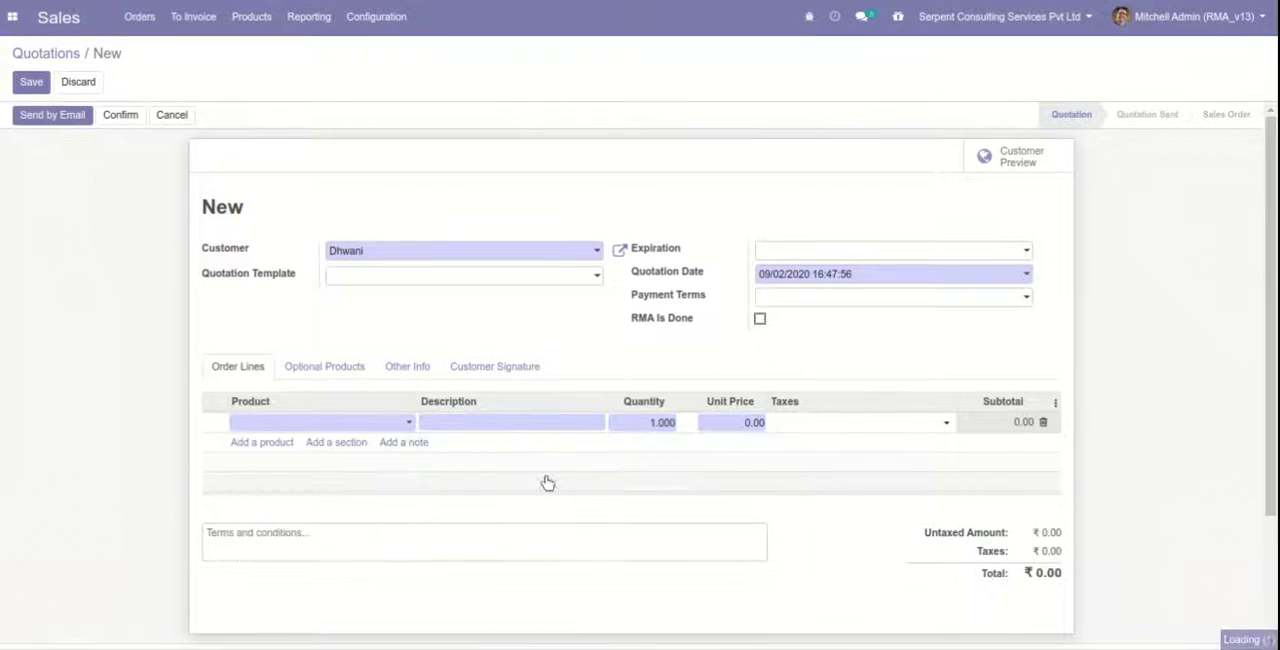
{"action": "left_click", "coordinate": [659, 438]}
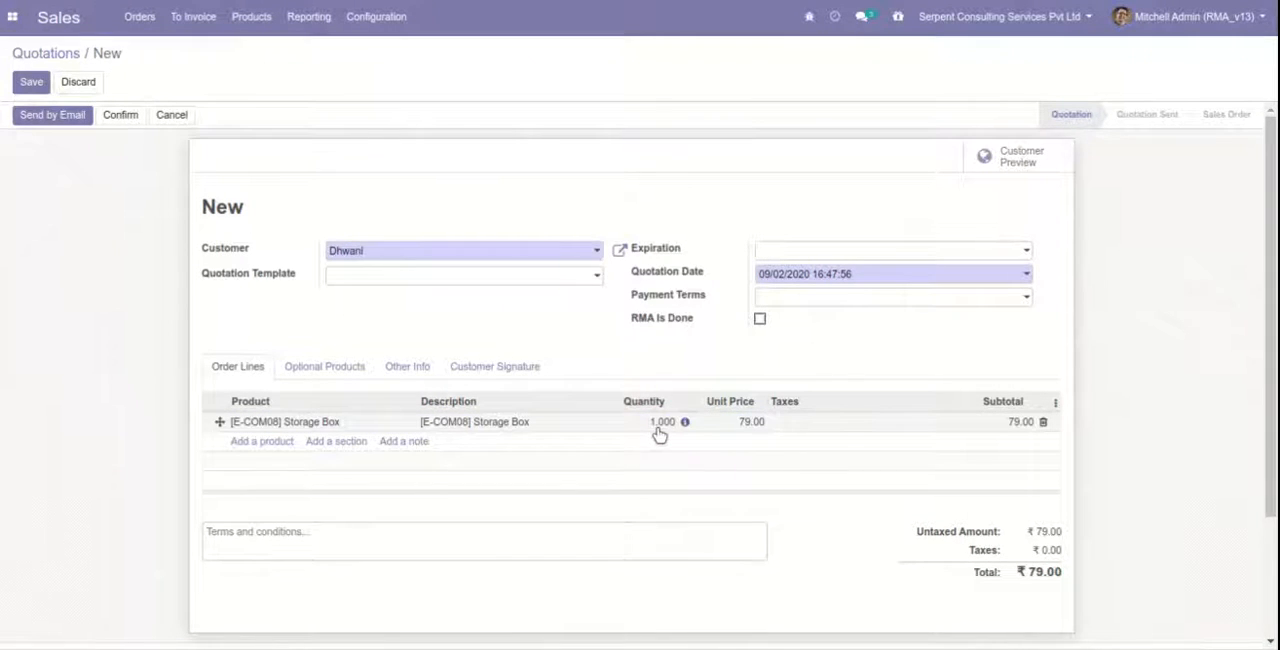
{"action": "left_click", "coordinate": [659, 432]}
{"action": "type", "text": "02"}
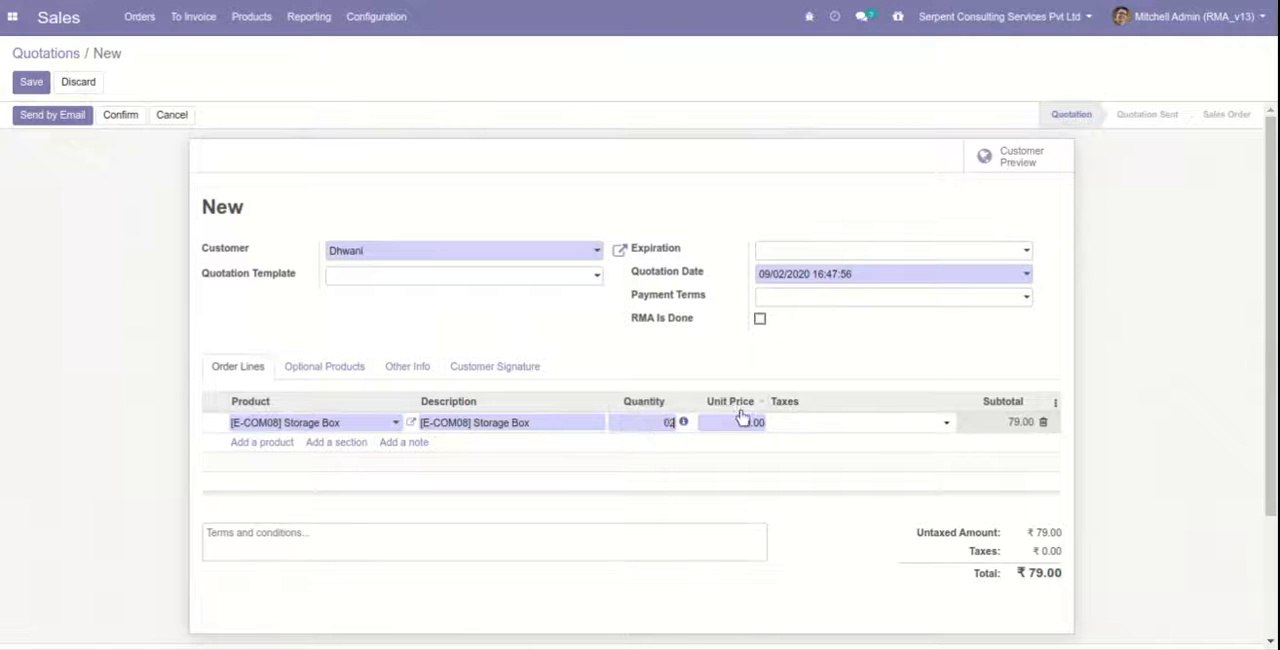
{"action": "left_click", "coordinate": [750, 424]}
{"action": "type", "text": "100"}
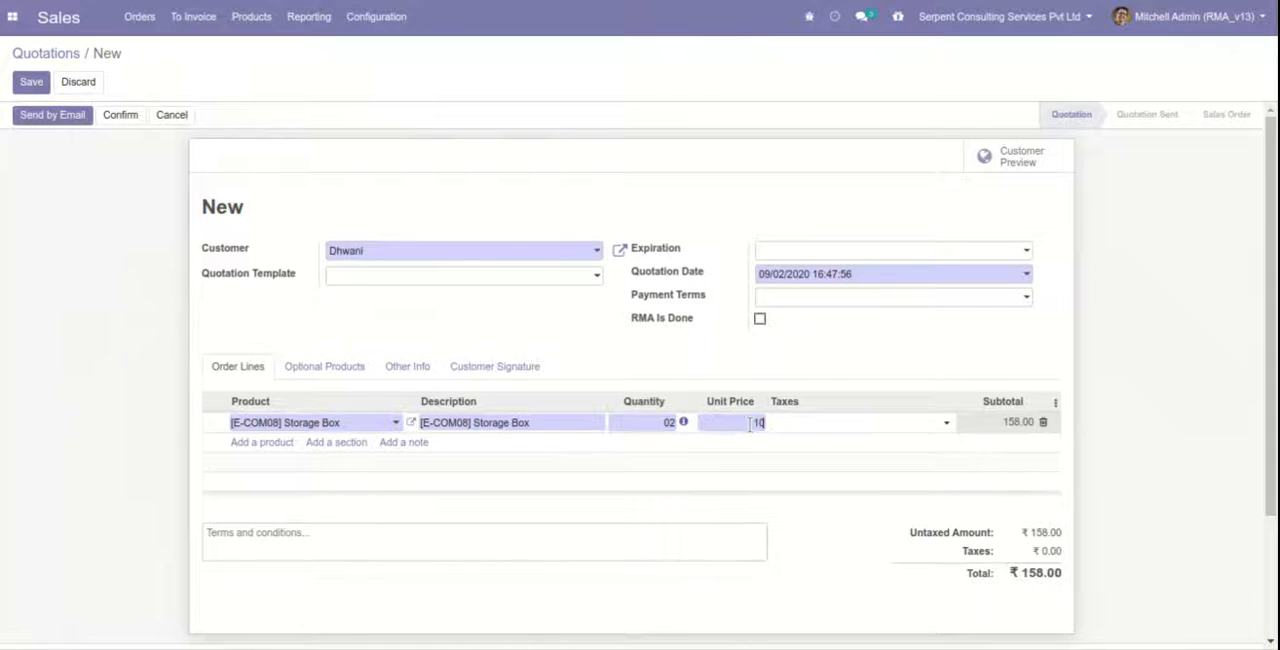
{"action": "left_click", "coordinate": [41, 118]}
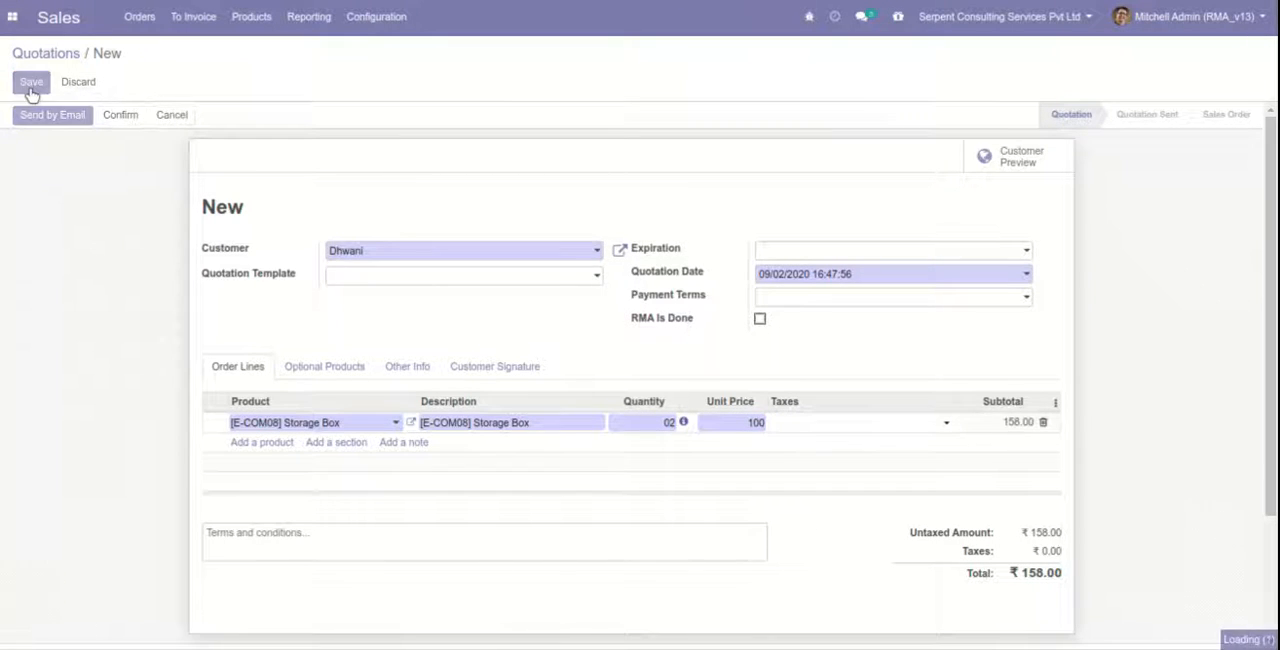
{"action": "left_click", "coordinate": [117, 120]}
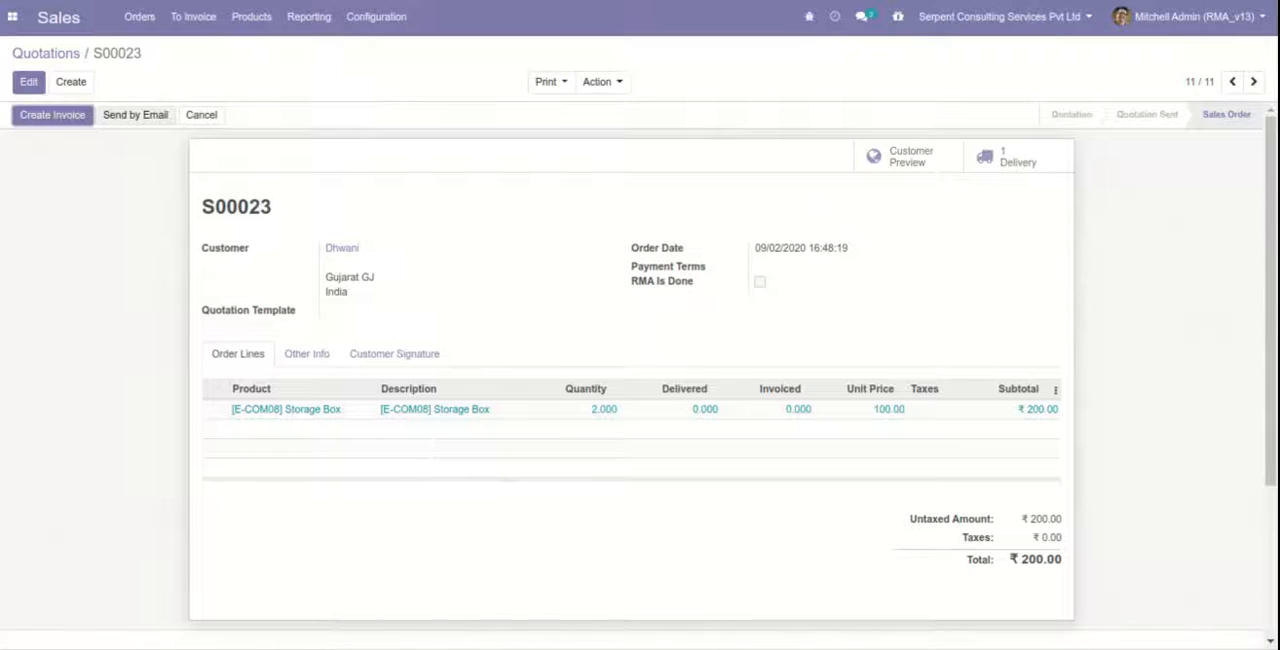
Create and post a regular invoice for the new sales order and register its full ₹200.00 payment through the Bank (INR) journal.
{"action": "left_click", "coordinate": [70, 118]}
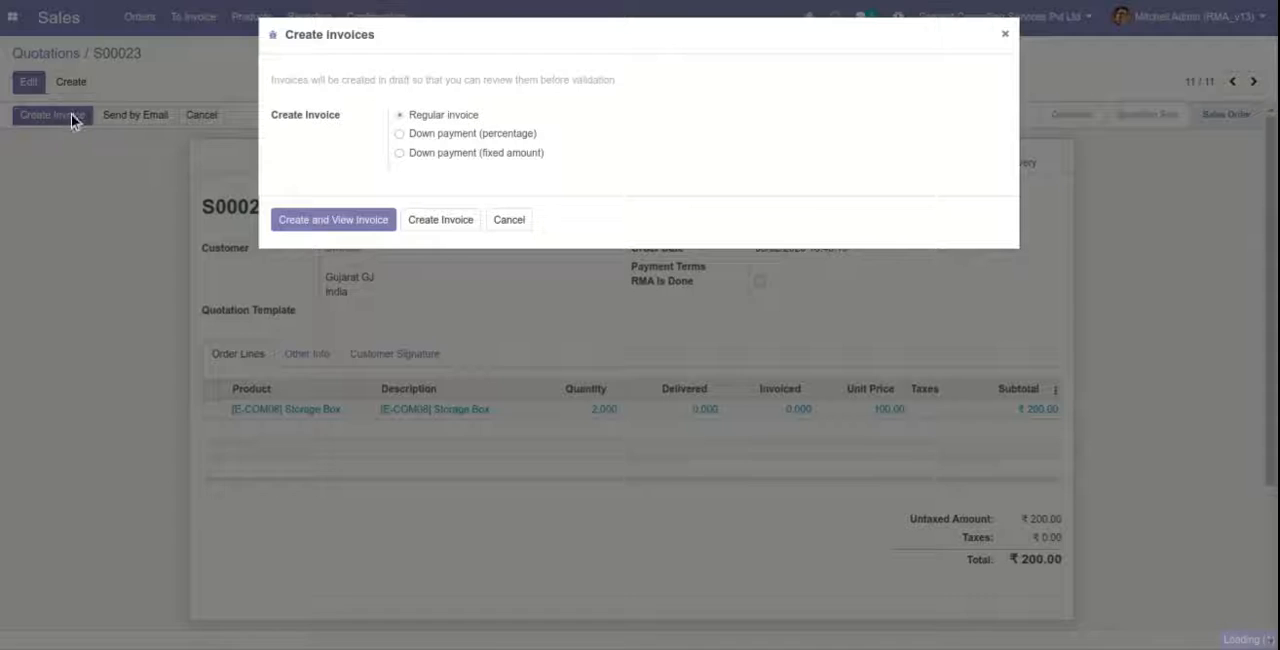
{"action": "left_click", "coordinate": [311, 226]}
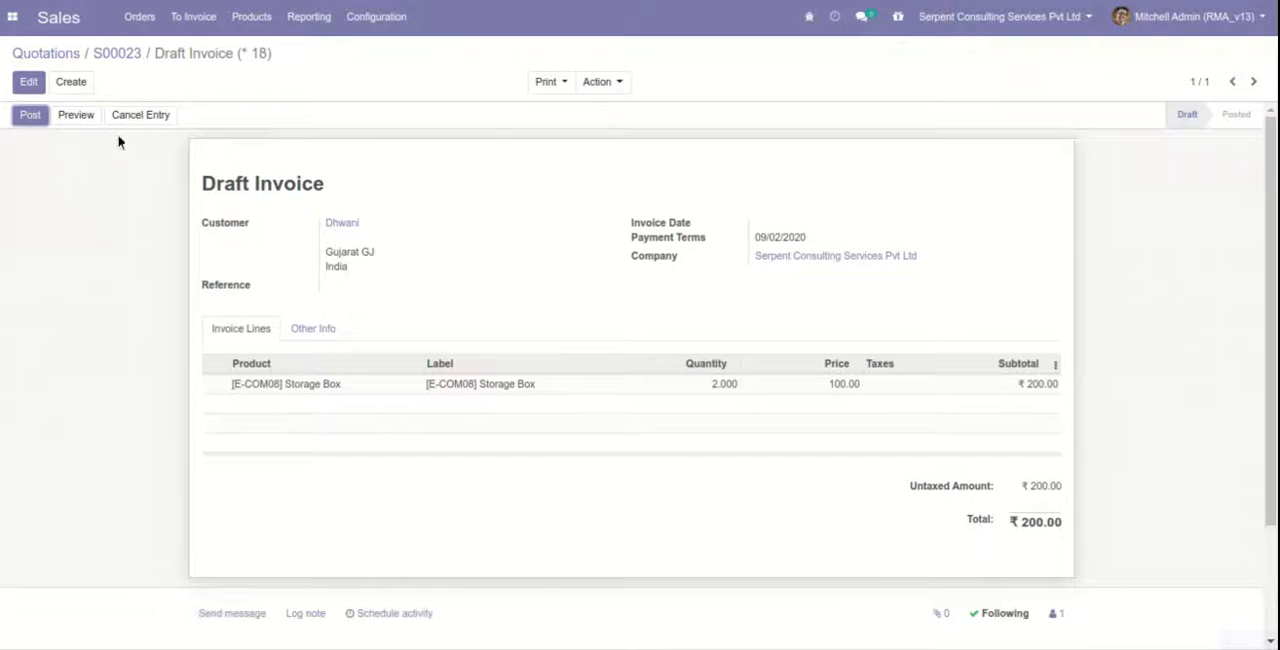
{"action": "left_click", "coordinate": [33, 115]}
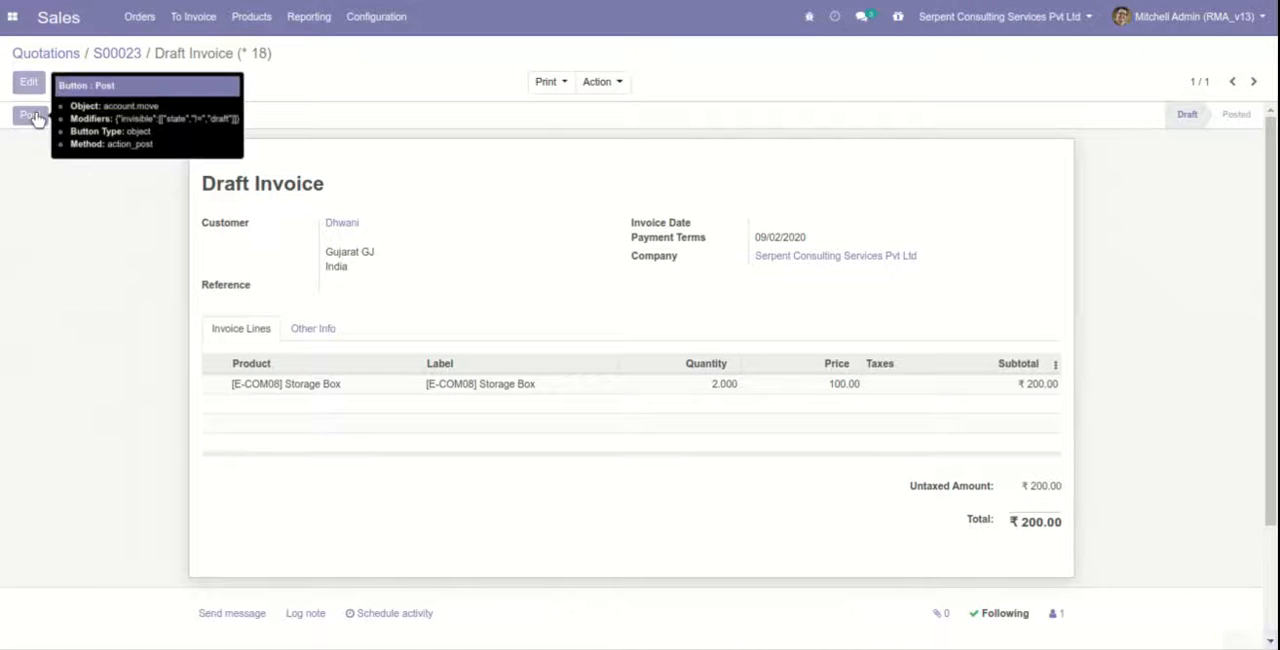
{"action": "left_click", "coordinate": [135, 115]}
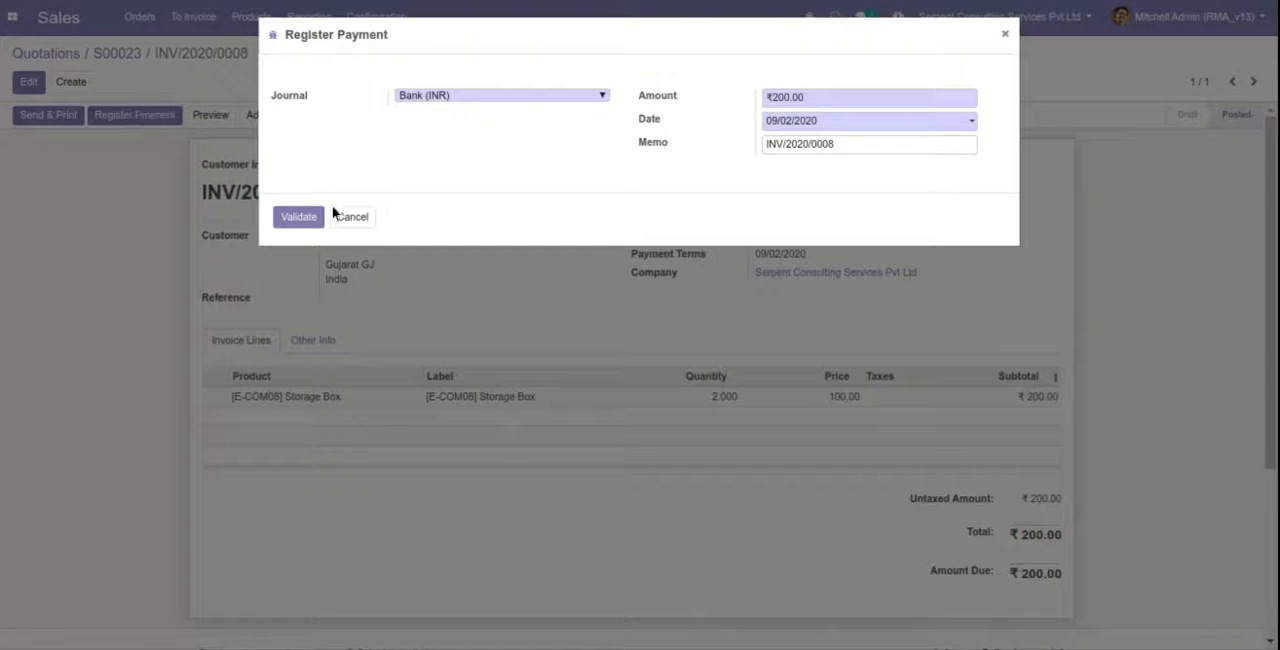
{"action": "left_click", "coordinate": [318, 218]}
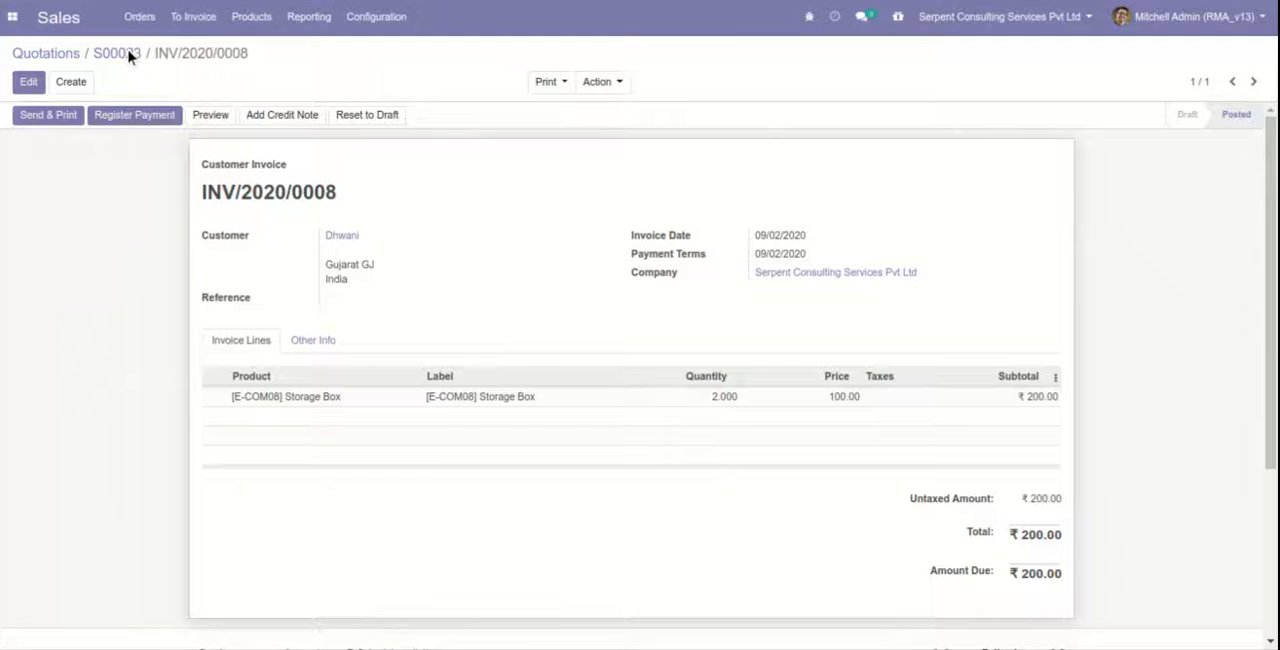
Return to the sales order, open its delivery of Storage Box, and validate it as an immediate transfer of all quantities.
{"action": "left_click", "coordinate": [126, 54]}
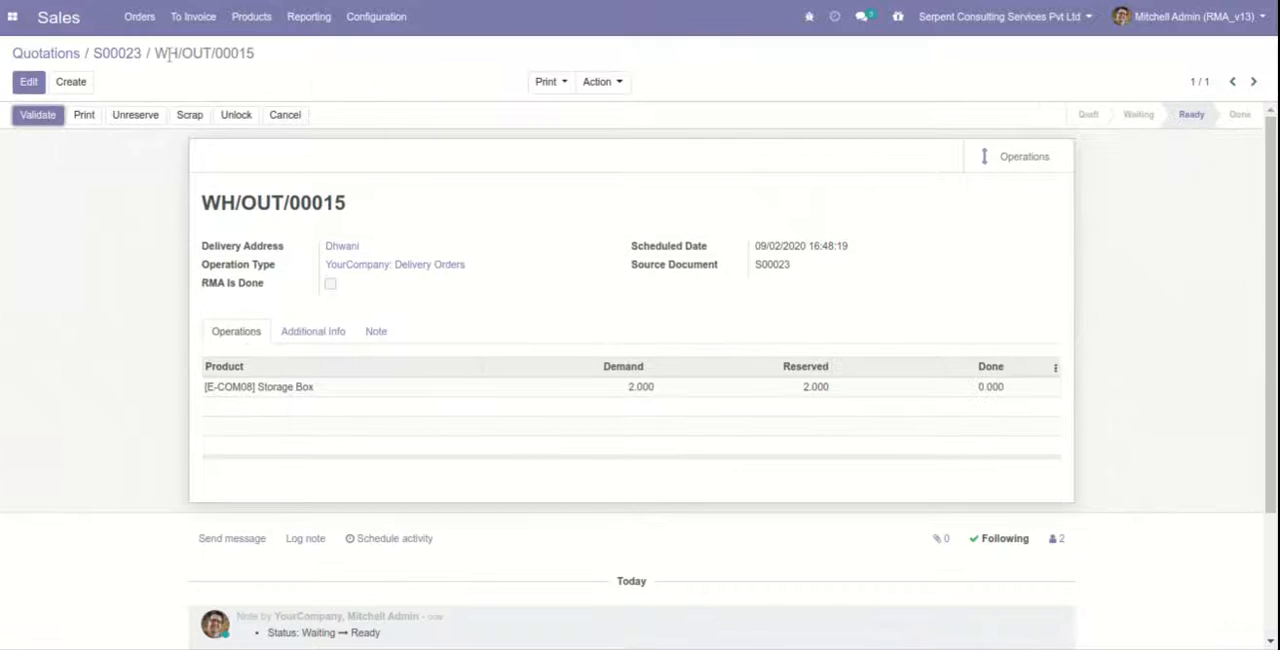
{"action": "left_click", "coordinate": [40, 115]}
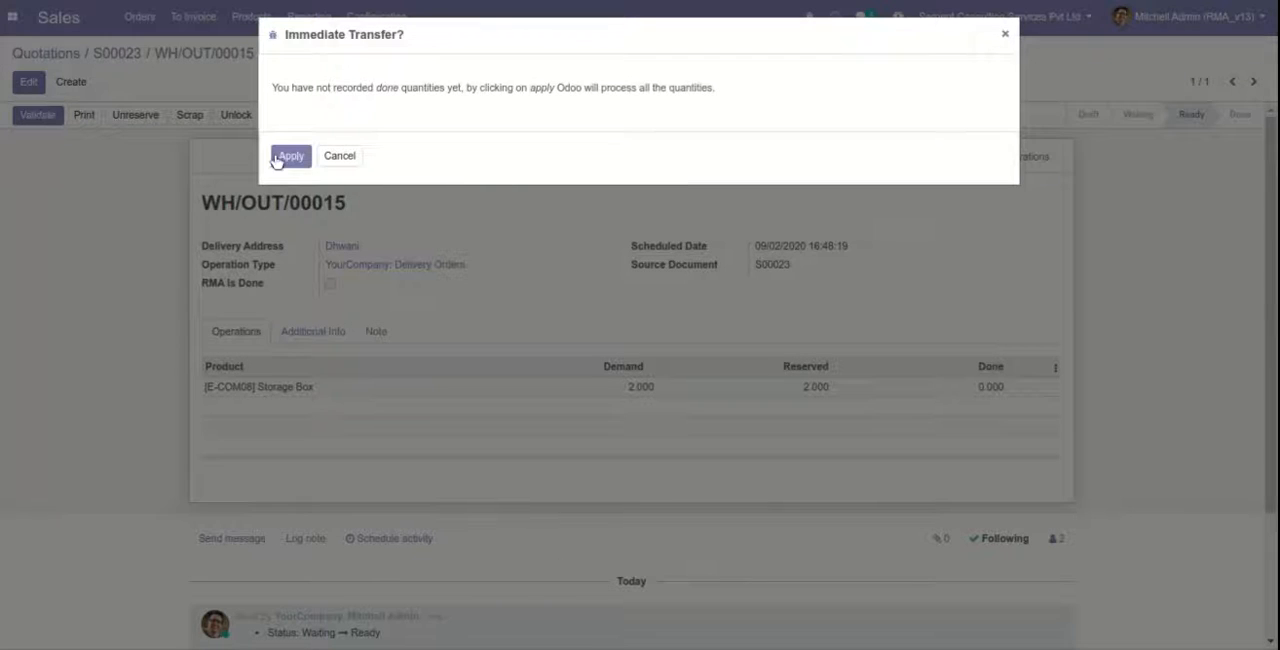
{"action": "left_click", "coordinate": [280, 158]}
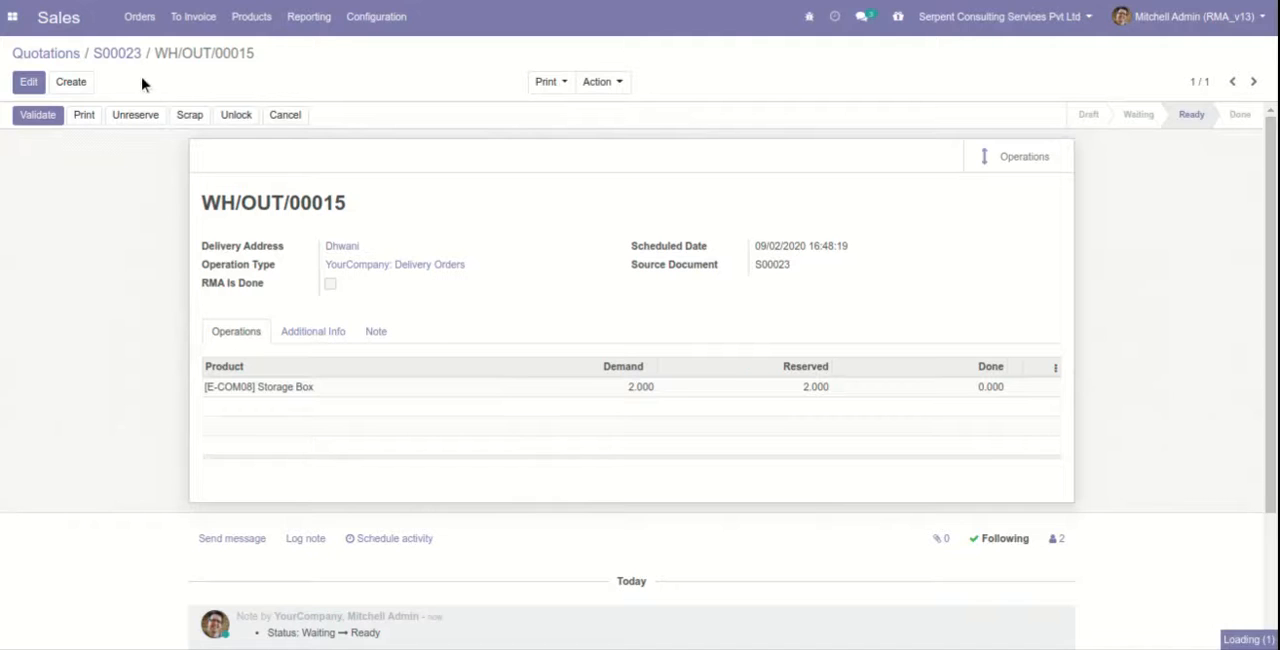
Switch to RMA and create and save a Sale Order type RMA for the same customer, linked to the newly delivered sales order.
{"action": "left_click", "coordinate": [12, 18]}
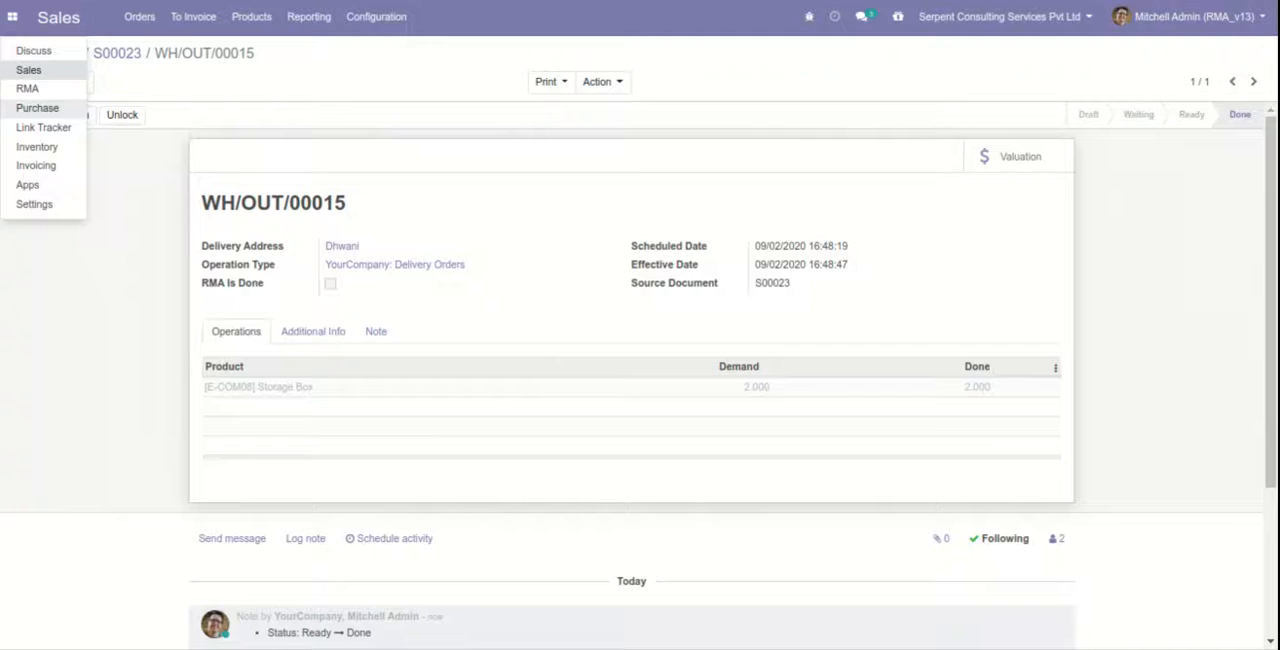
{"action": "left_click", "coordinate": [30, 88]}
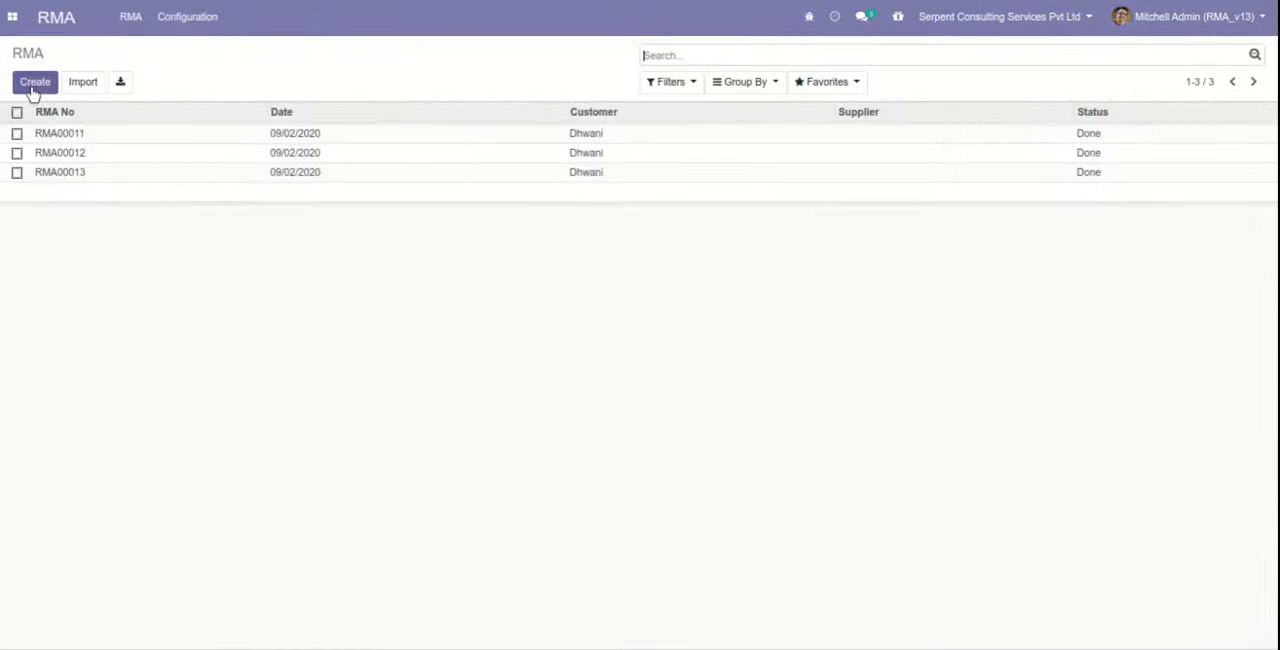
{"action": "left_click", "coordinate": [33, 87]}
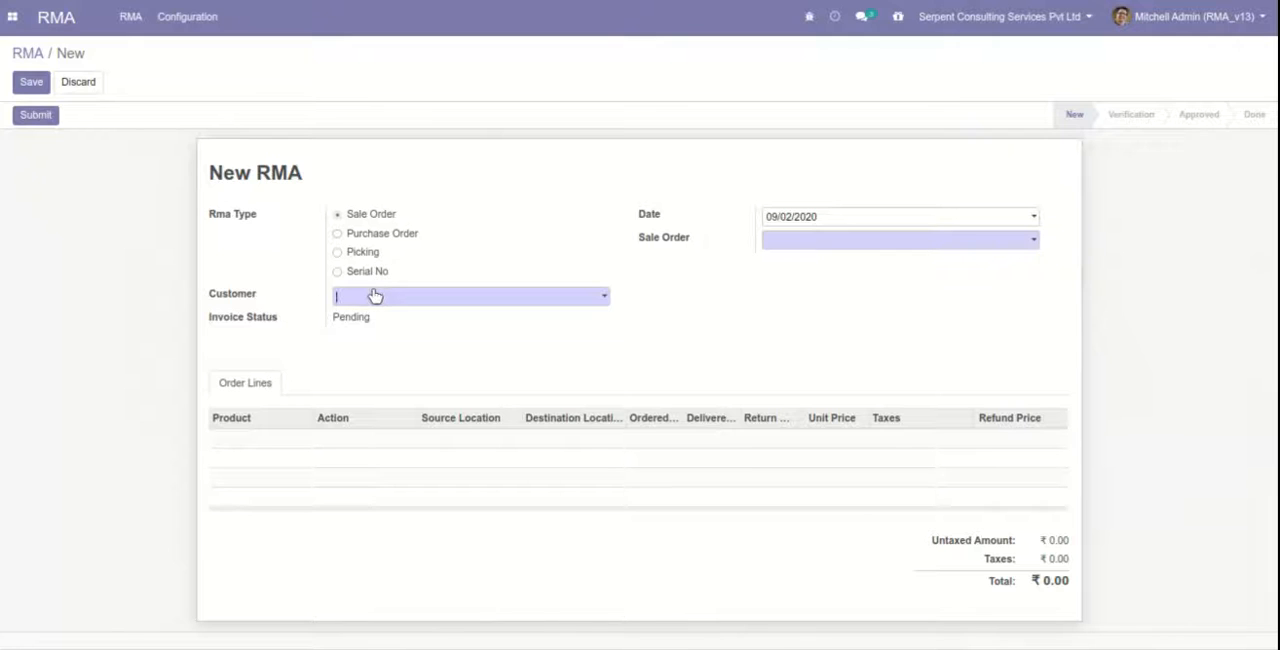
{"action": "type", "text": "Dh"}
{"action": "left_click", "coordinate": [371, 334]}
{"action": "left_click", "coordinate": [786, 241]}
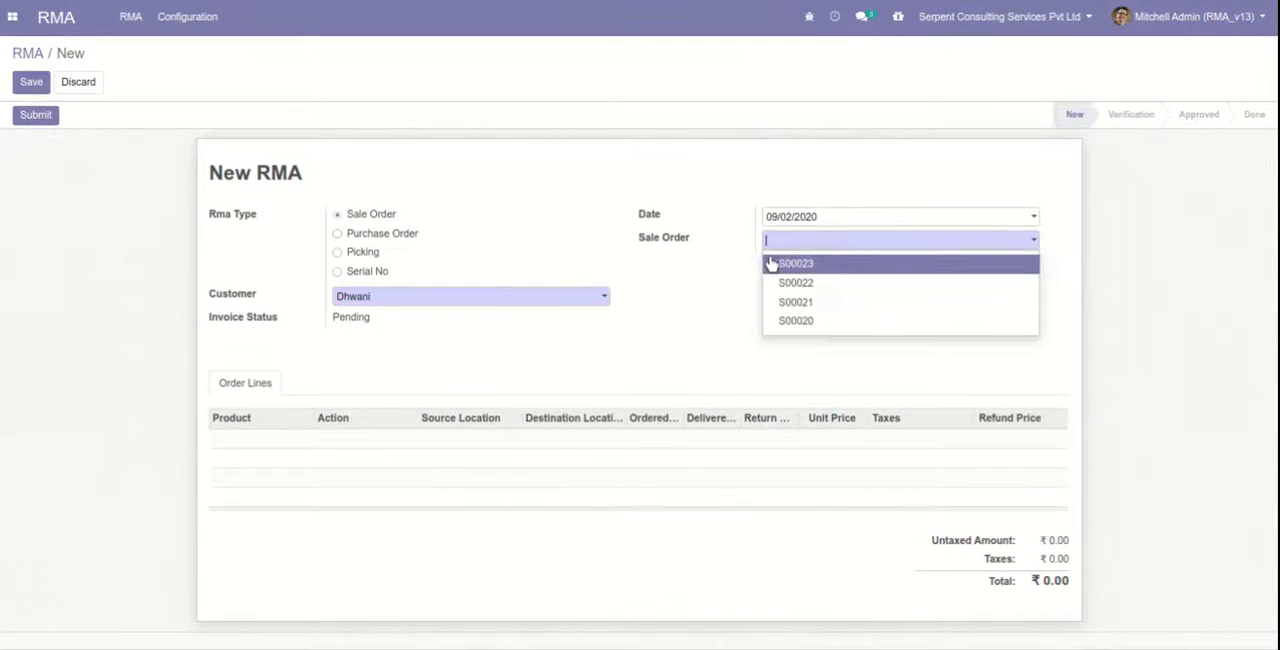
{"action": "left_click", "coordinate": [781, 264]}
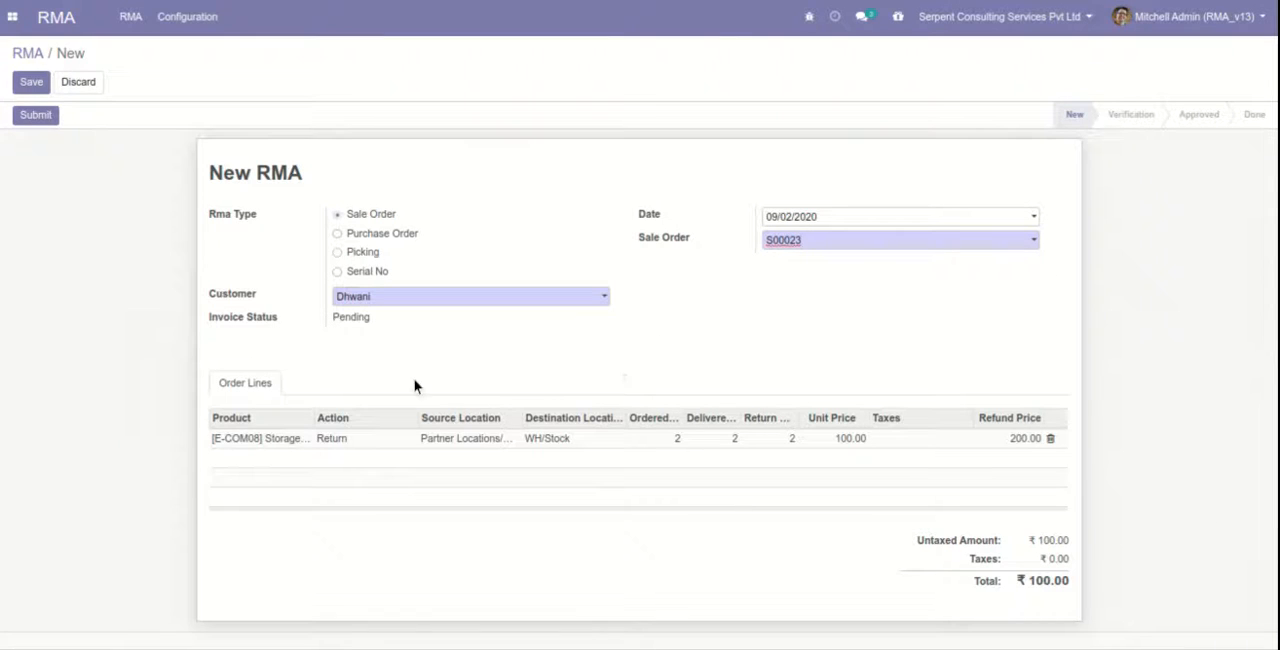
{"action": "left_click", "coordinate": [31, 84]}
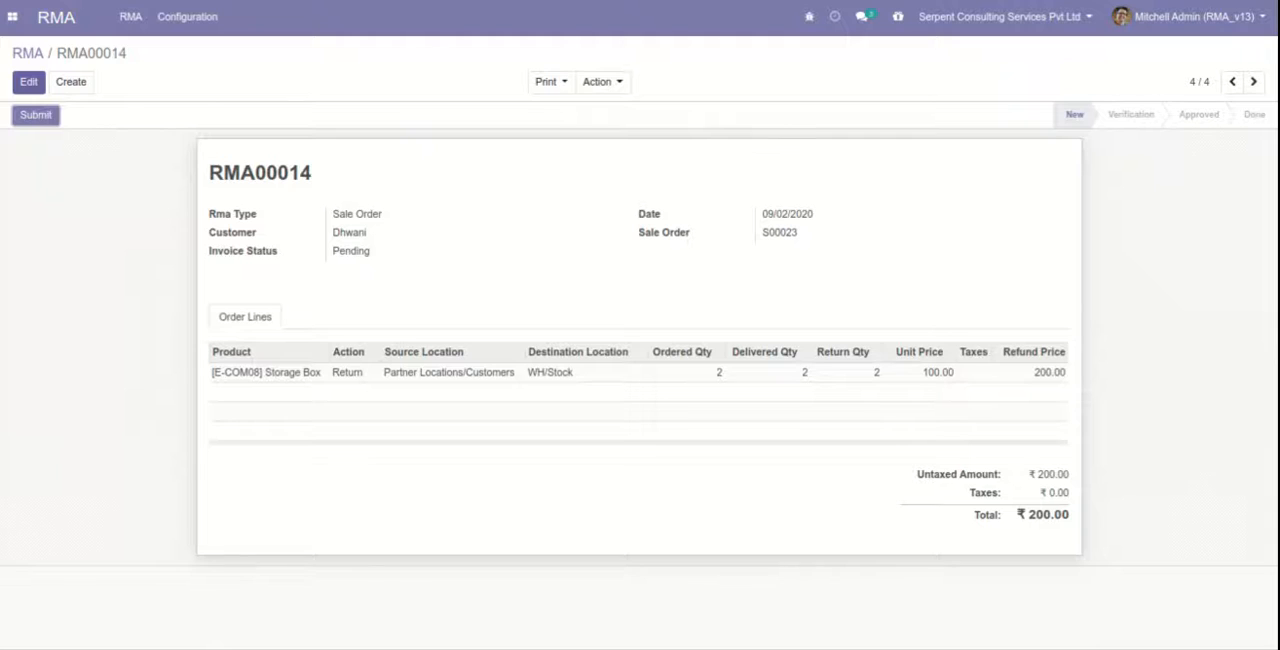
Change the Storage Box line's action to Exchange with Large Cabinet as the exchange product, and submit and approve the RMA.
{"action": "left_click", "coordinate": [27, 81]}
{"action": "left_click", "coordinate": [343, 440]}
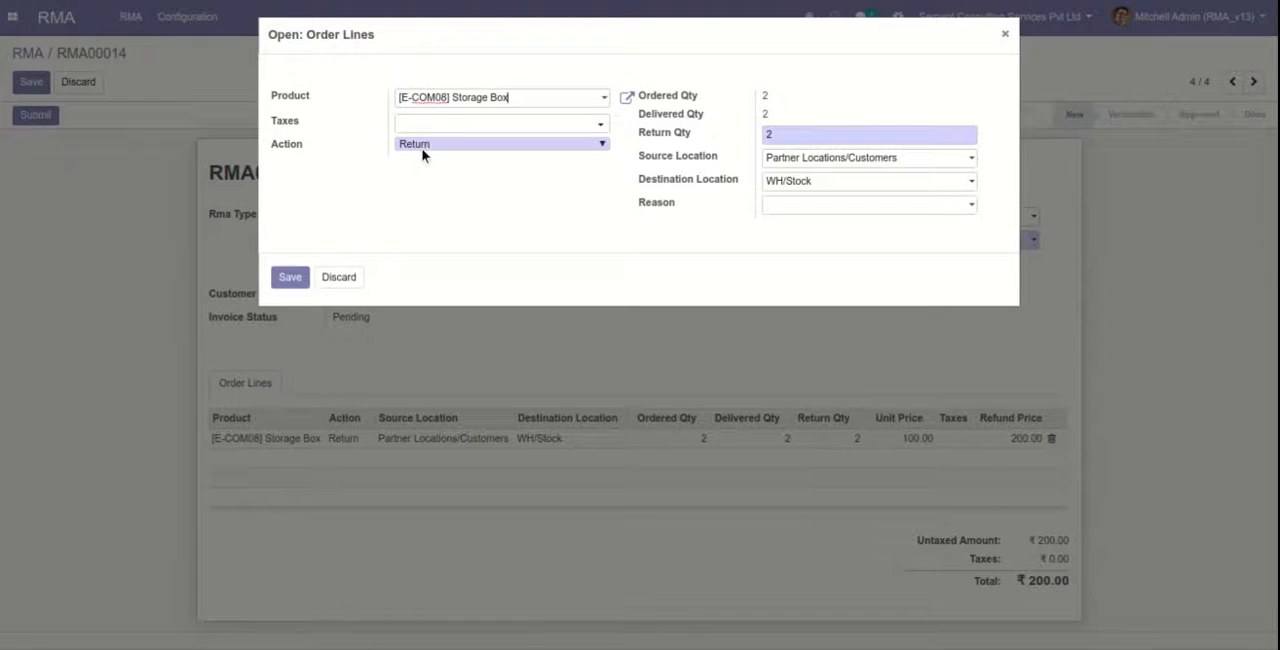
{"action": "left_click", "coordinate": [422, 150]}
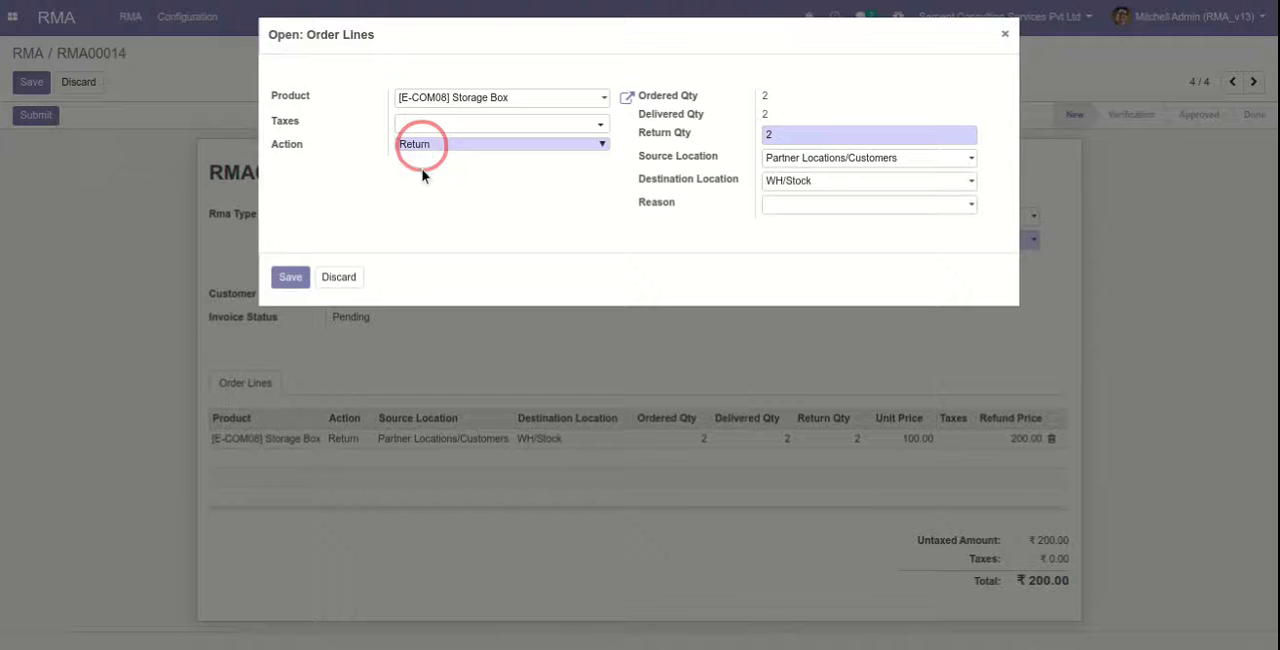
{"action": "left_click", "coordinate": [422, 175]}
{"action": "left_click", "coordinate": [420, 165]}
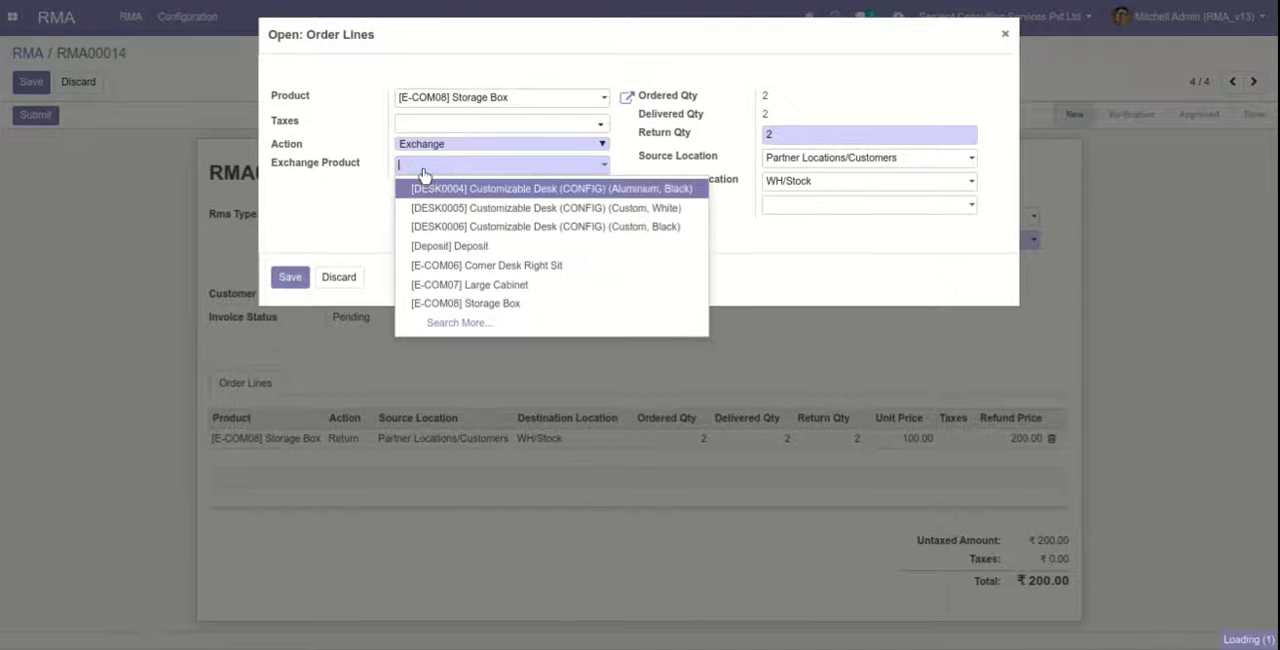
{"action": "left_click", "coordinate": [443, 284]}
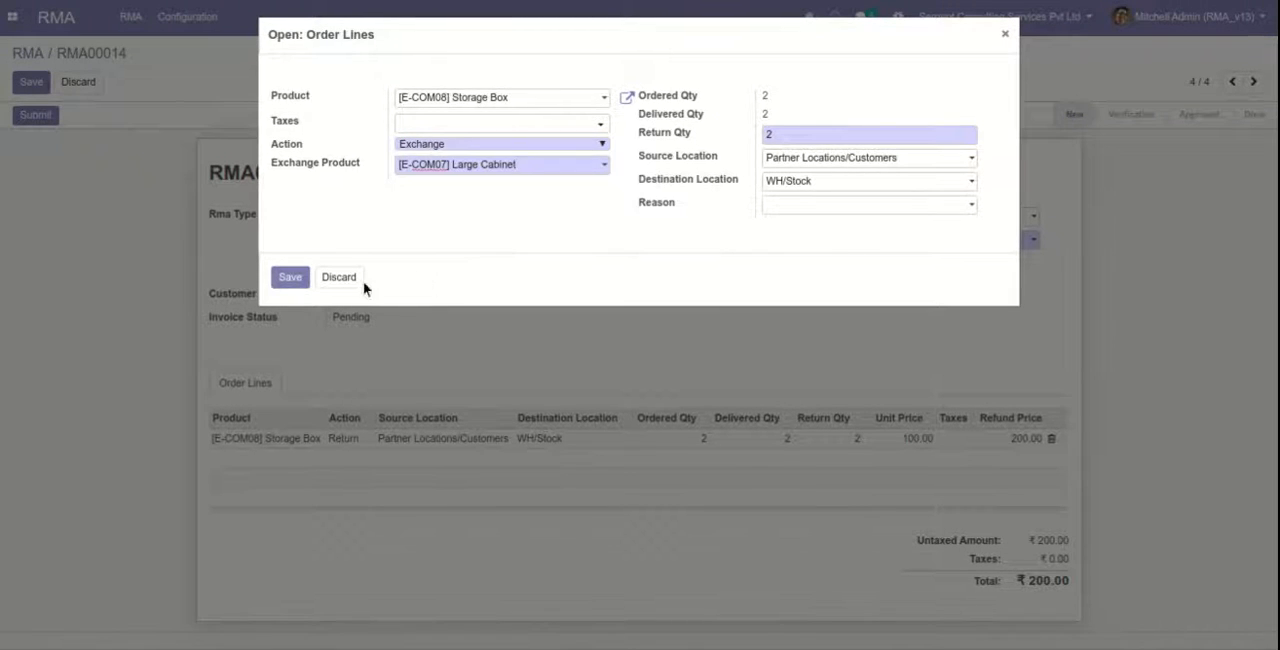
{"action": "left_click", "coordinate": [291, 282]}
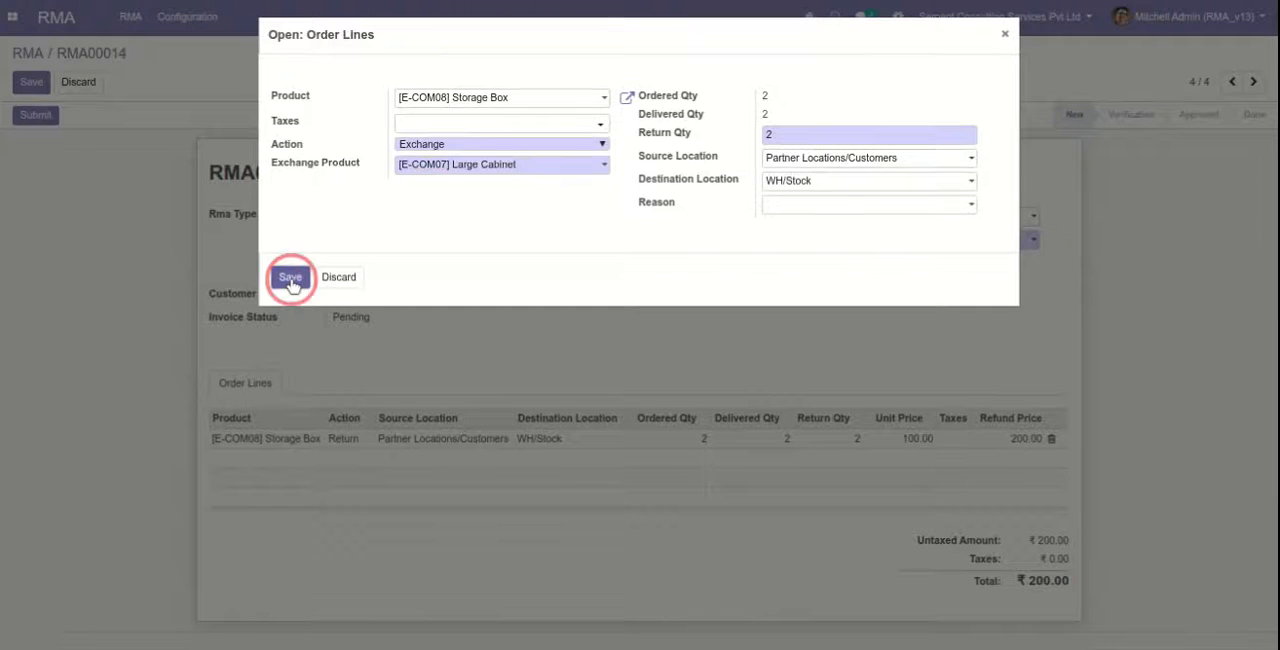
{"action": "left_click", "coordinate": [38, 114]}
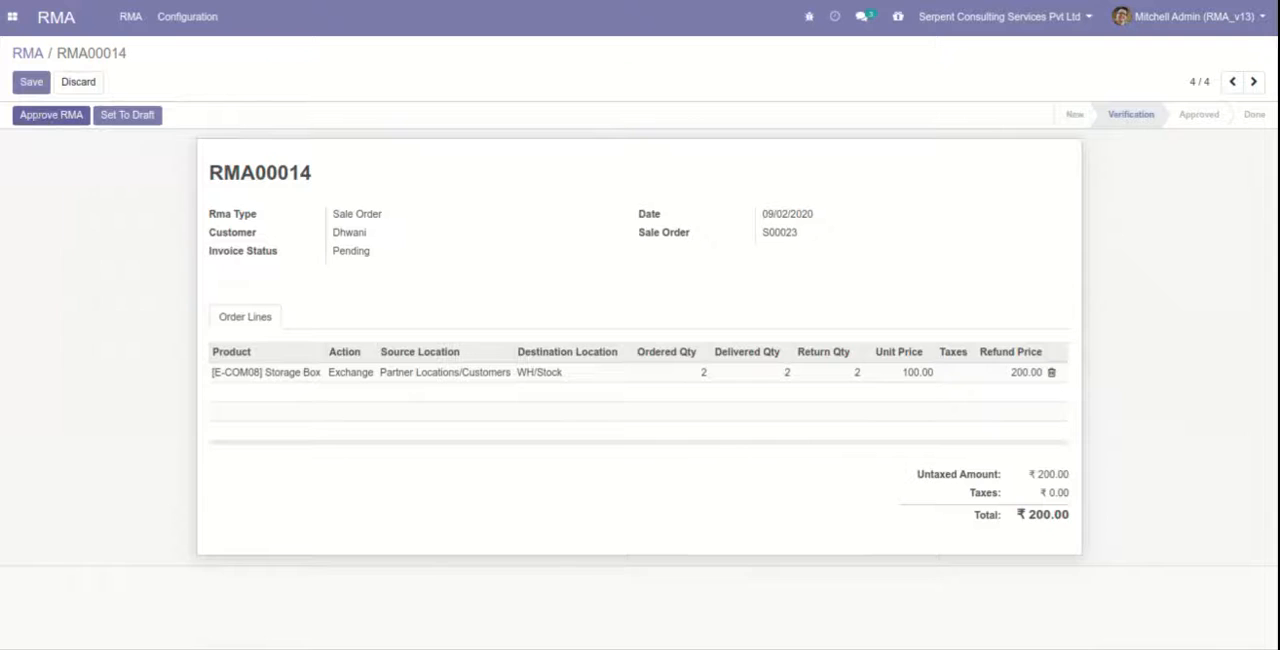
{"action": "left_click", "coordinate": [41, 119]}
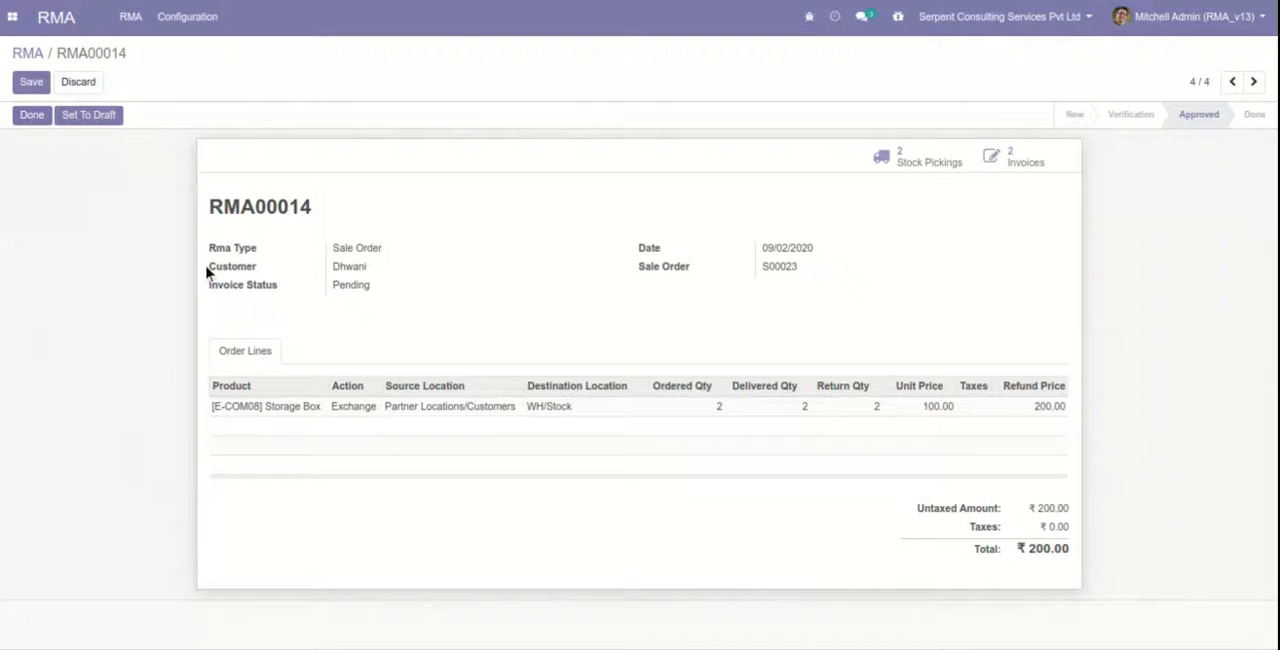
Open the incoming Storage Box receipt from the RMA's stock pickings and validate it as an immediate transfer of all quantities.
{"action": "left_click", "coordinate": [898, 168]}
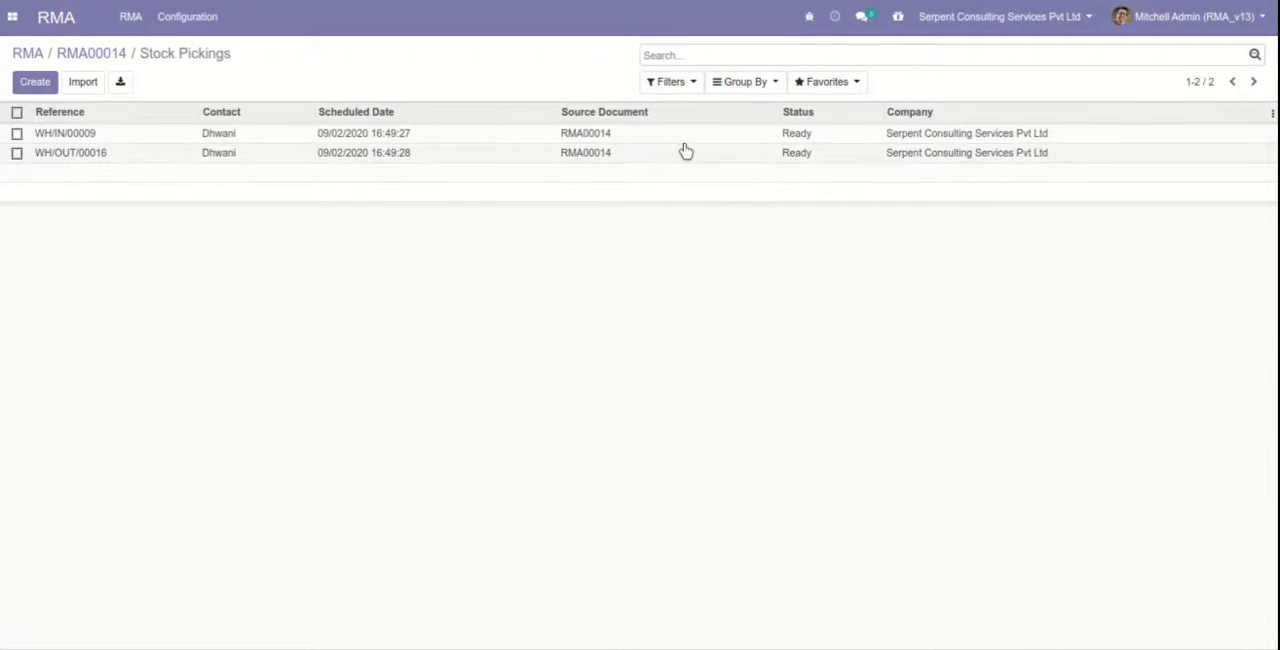
{"action": "left_click", "coordinate": [493, 135]}
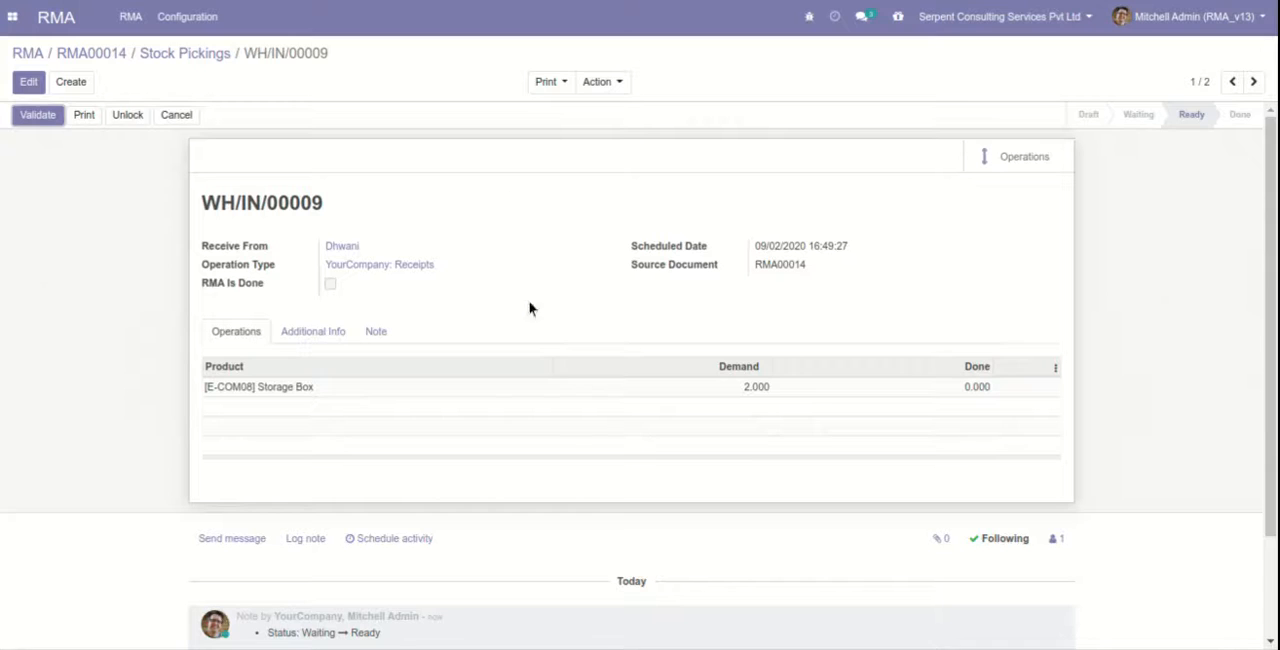
{"action": "left_click", "coordinate": [45, 116]}
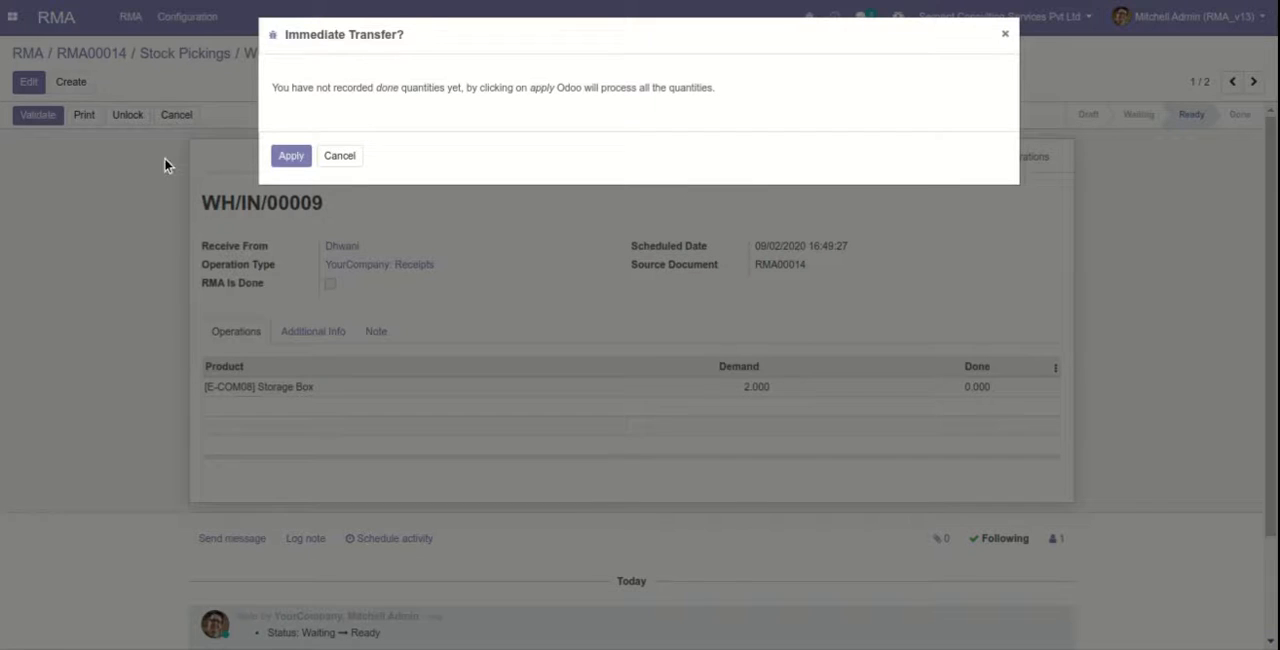
{"action": "left_click", "coordinate": [298, 158]}
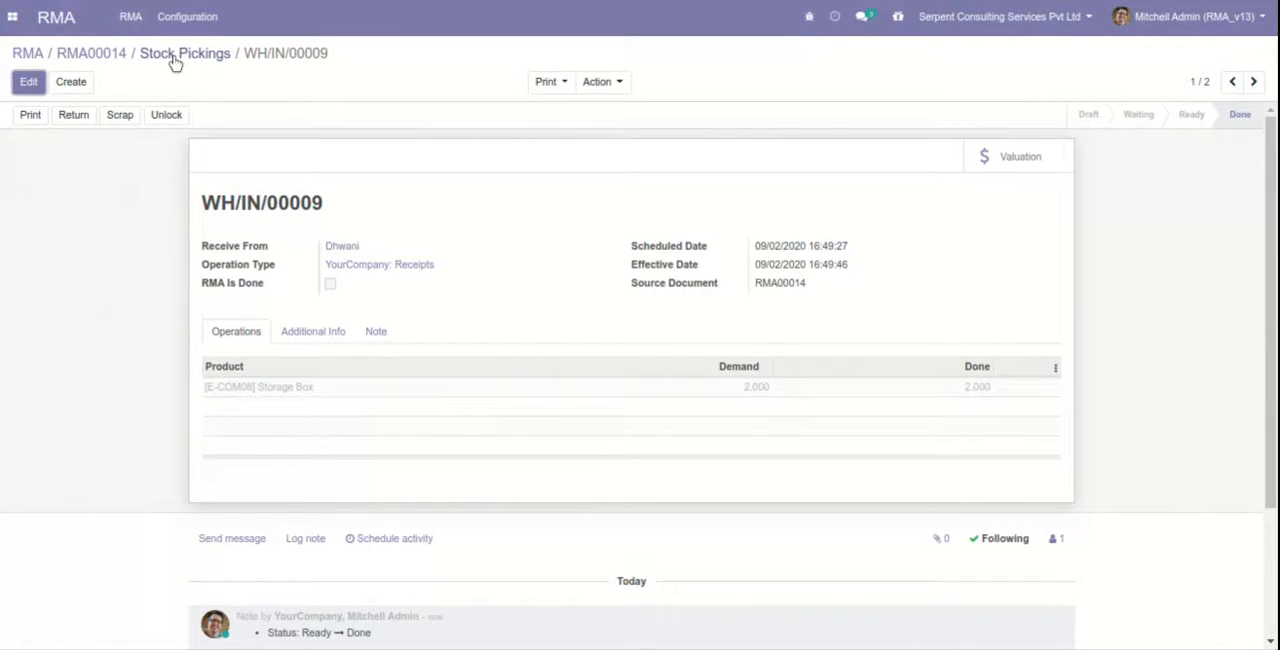
Examine the outgoing Large Cabinet delivery among the RMA's stock pickings, and return to the RMA.
{"action": "left_click", "coordinate": [175, 56]}
{"action": "left_click", "coordinate": [243, 162]}
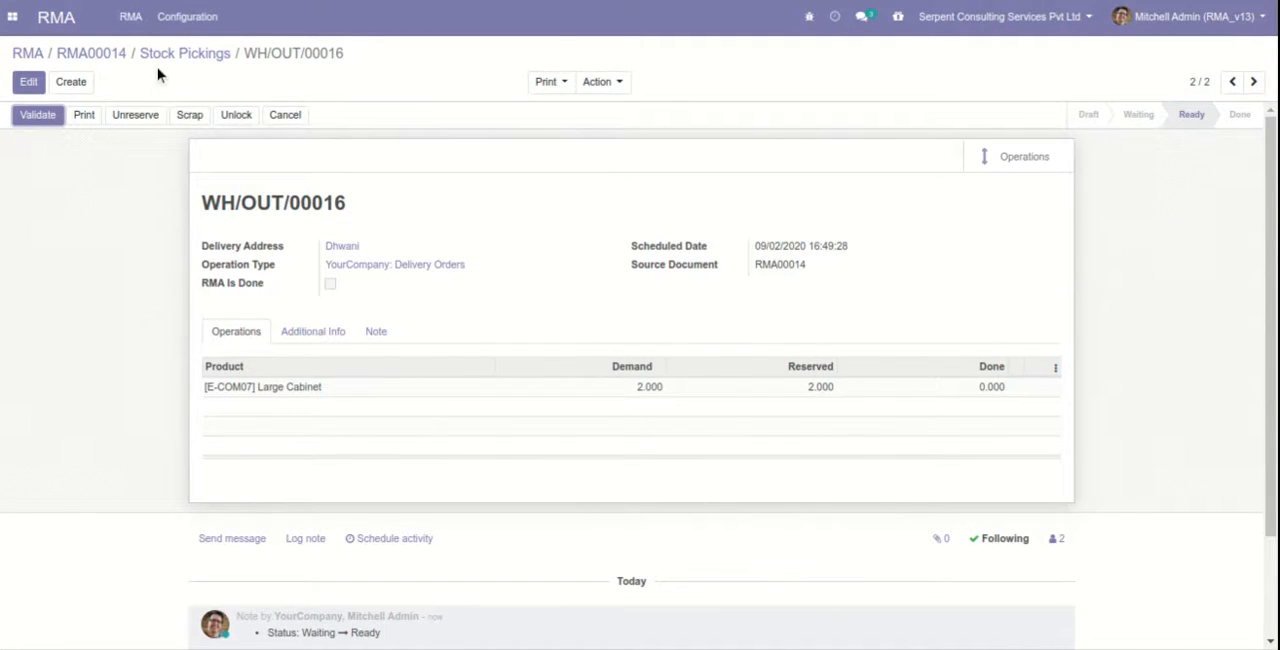
{"action": "left_click", "coordinate": [113, 58]}
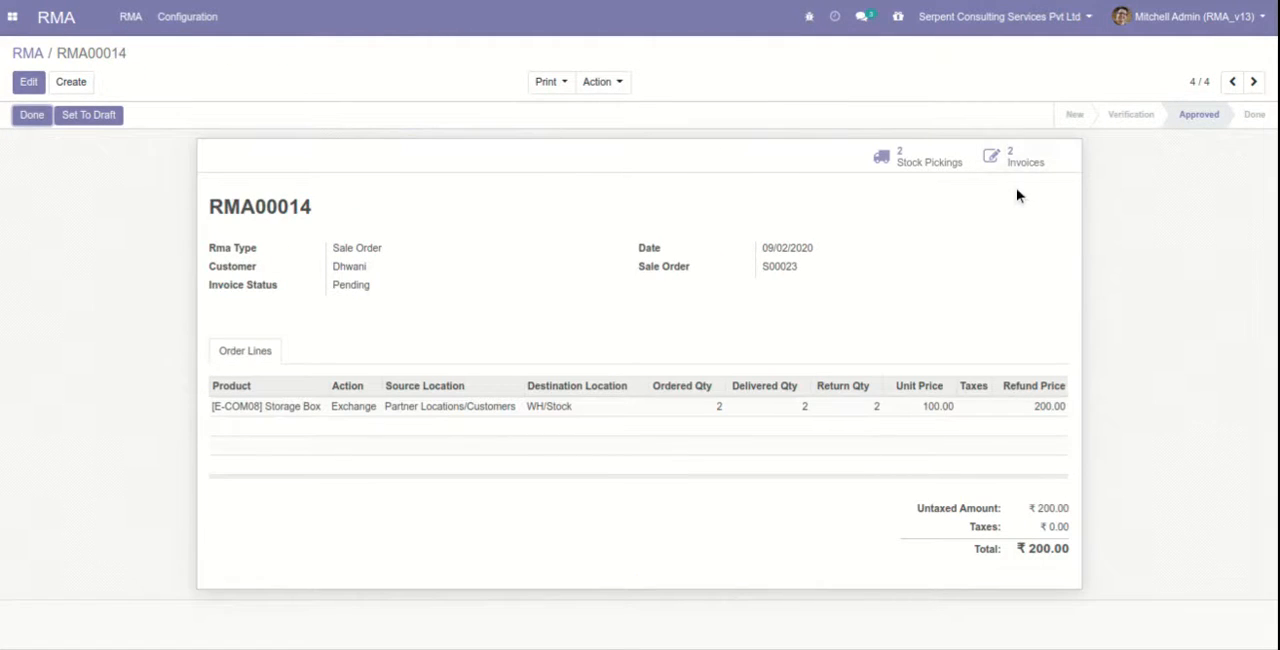
Post the RMA's draft Large Cabinet invoice, register its full ₹640.00 payment through the Bank (INR) journal, and return to the RMA.
{"action": "left_click", "coordinate": [1012, 160]}
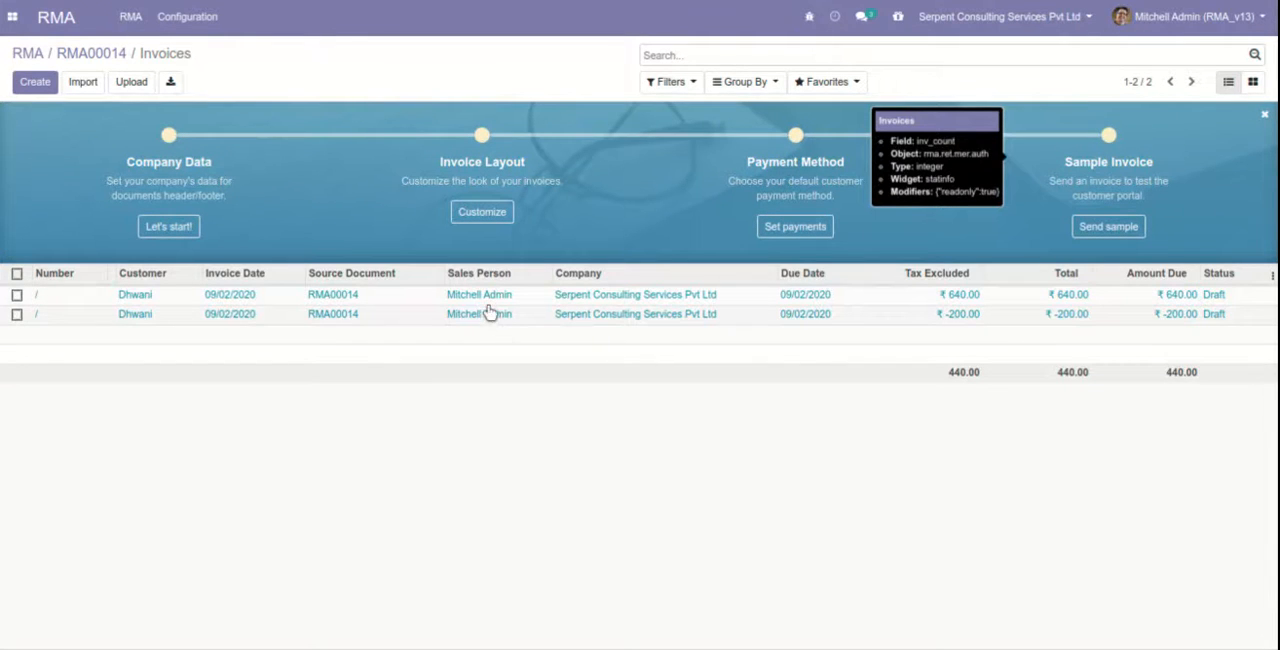
{"action": "left_click", "coordinate": [457, 304]}
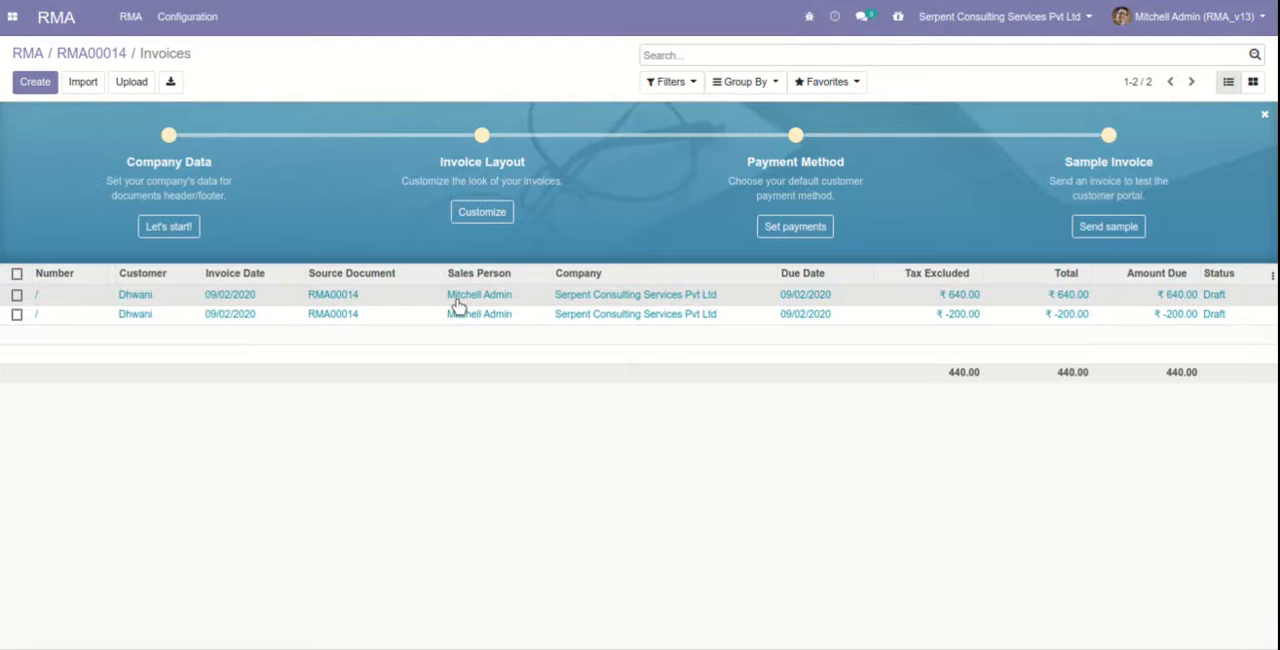
{"action": "left_click", "coordinate": [455, 302]}
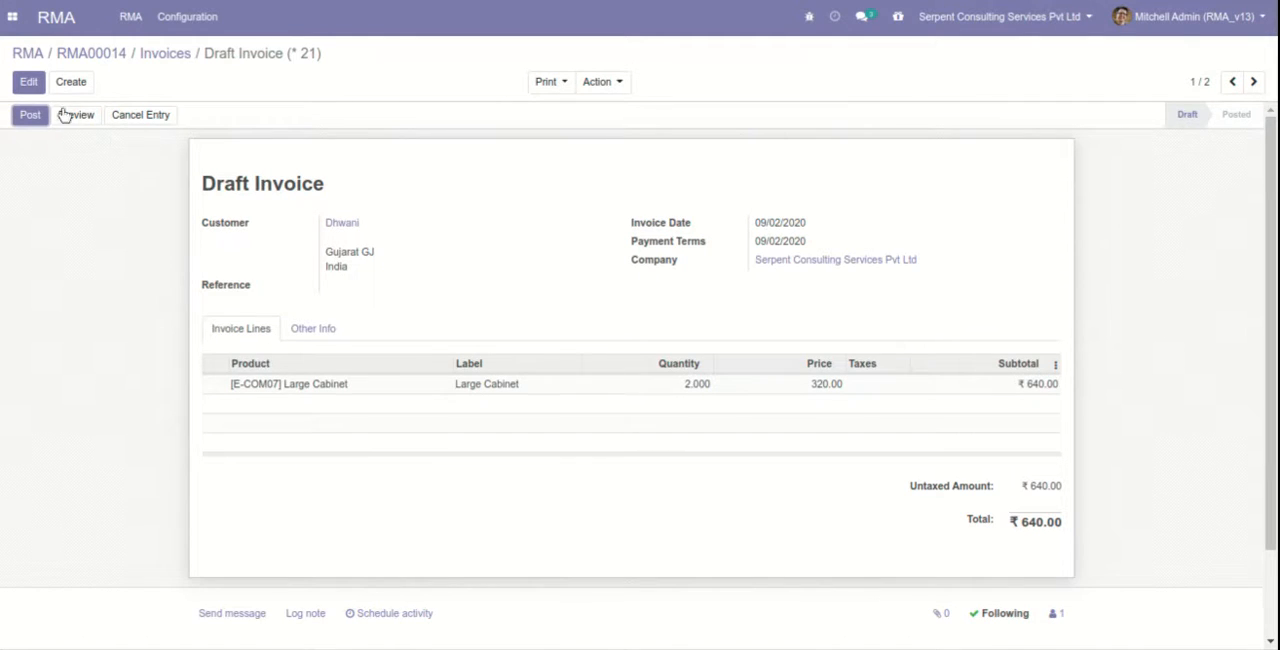
{"action": "left_click", "coordinate": [34, 118]}
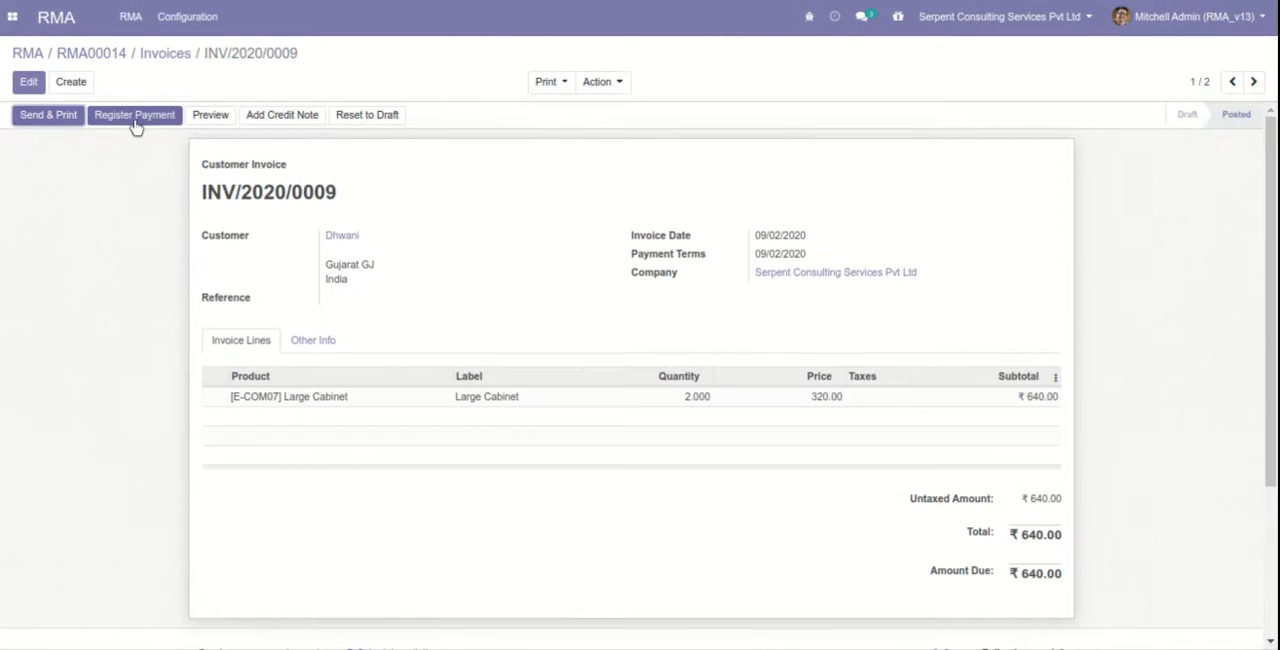
{"action": "left_click", "coordinate": [138, 118]}
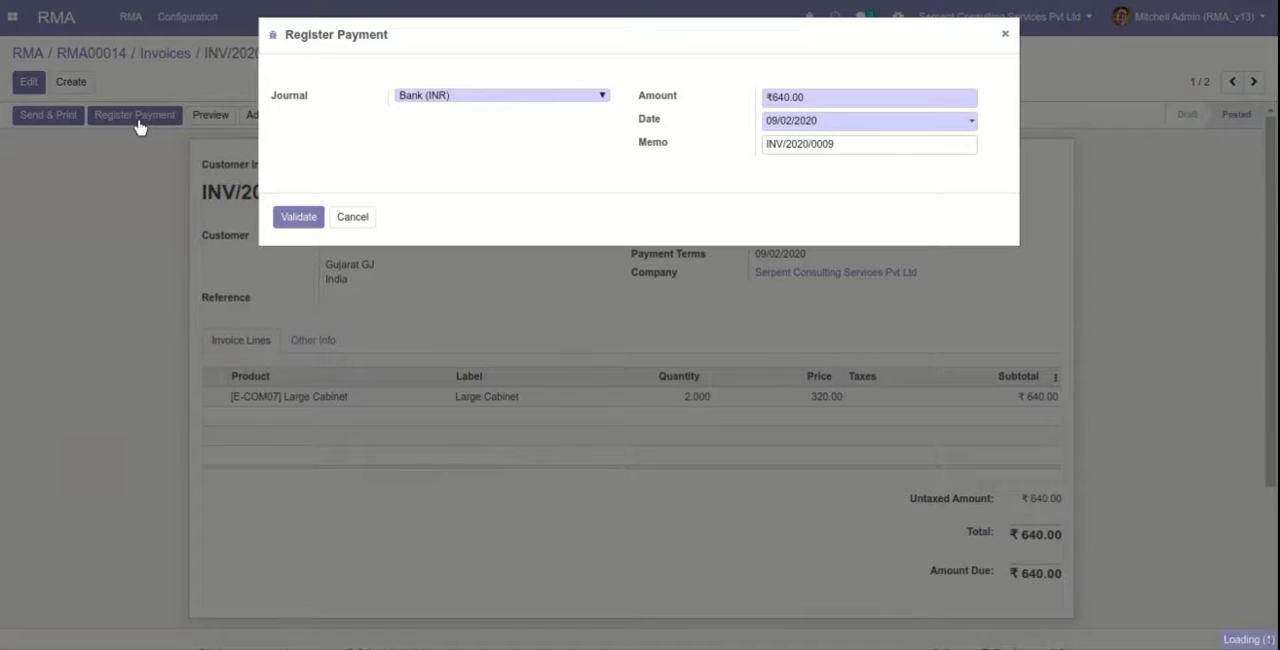
{"action": "left_click", "coordinate": [297, 218]}
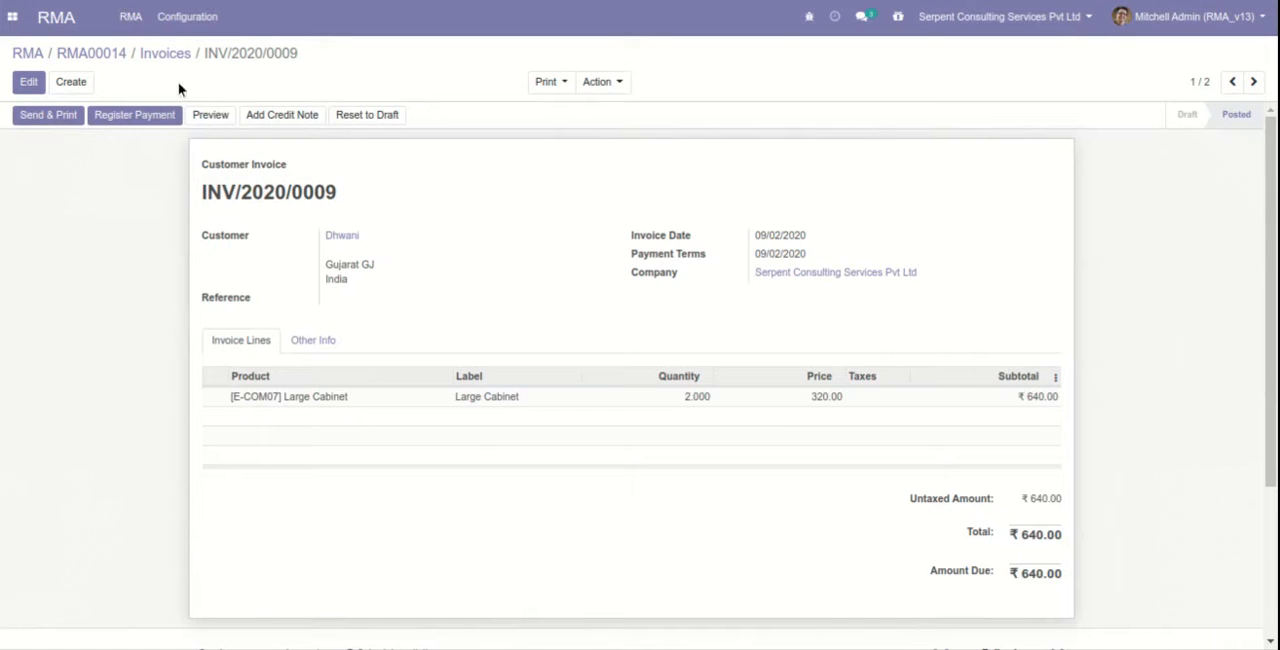
{"action": "left_click", "coordinate": [112, 54]}
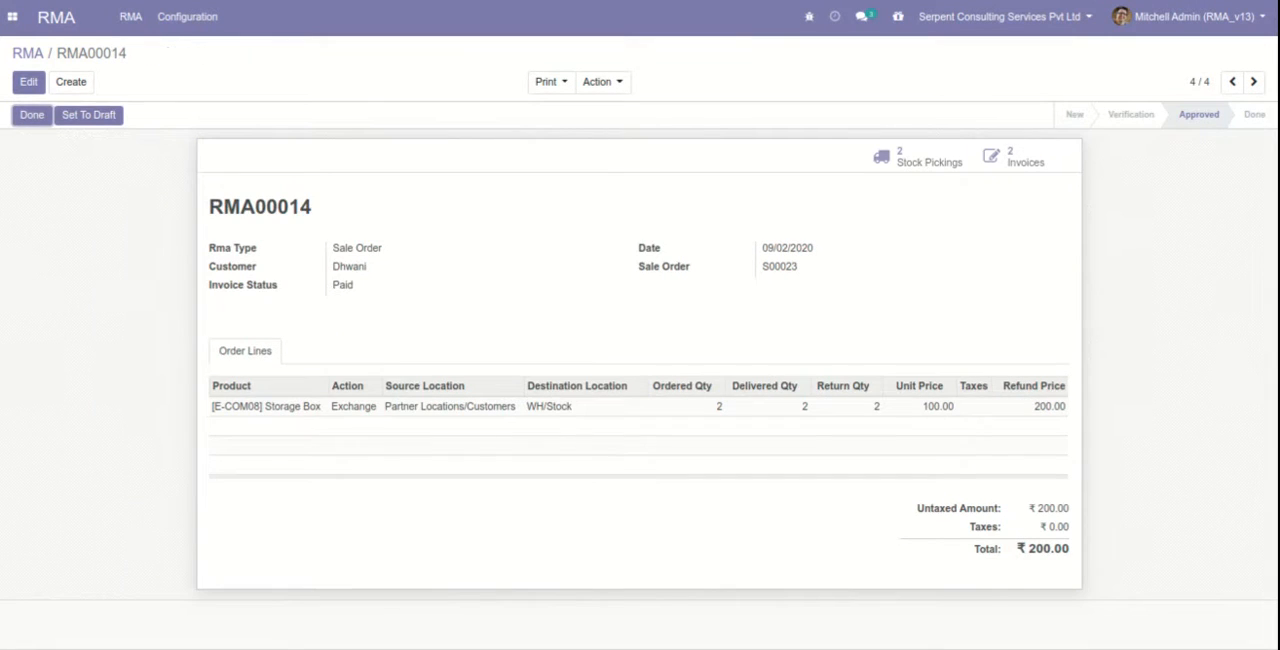